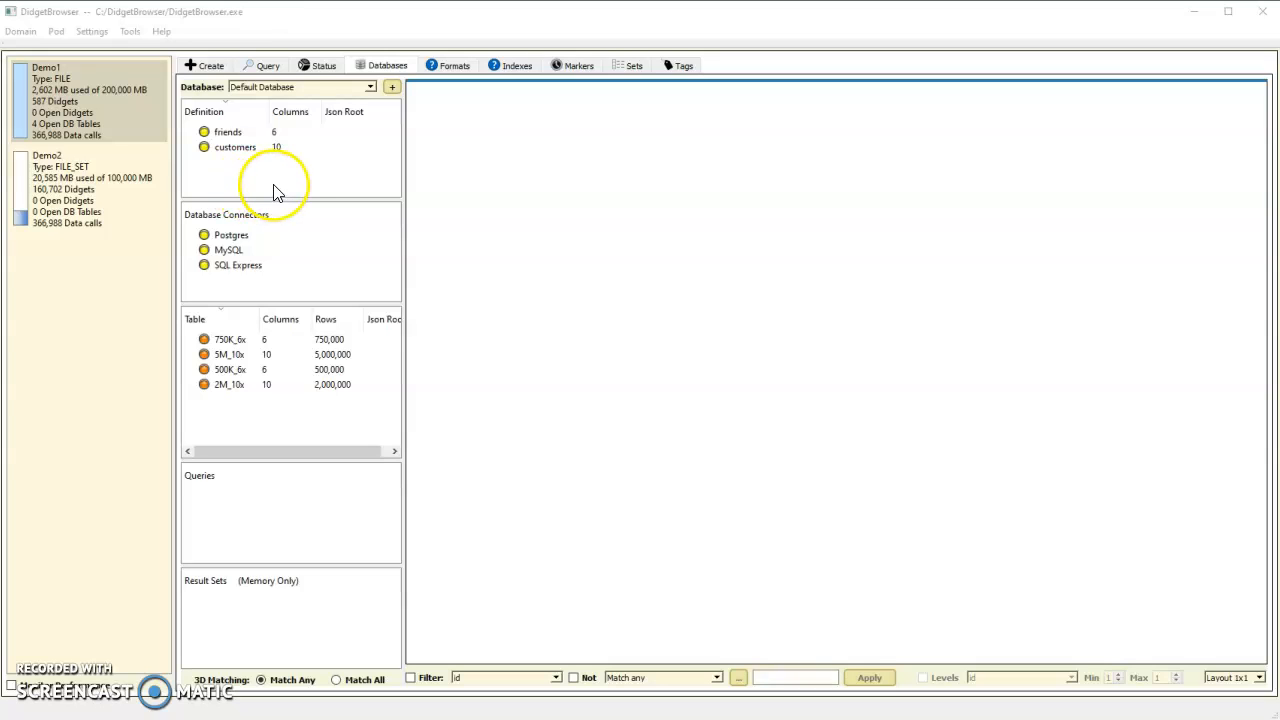
# Look at the contents of the Demo database and return to Default Database.
pyautogui.click(370, 87)
pyautogui.click(292, 115)
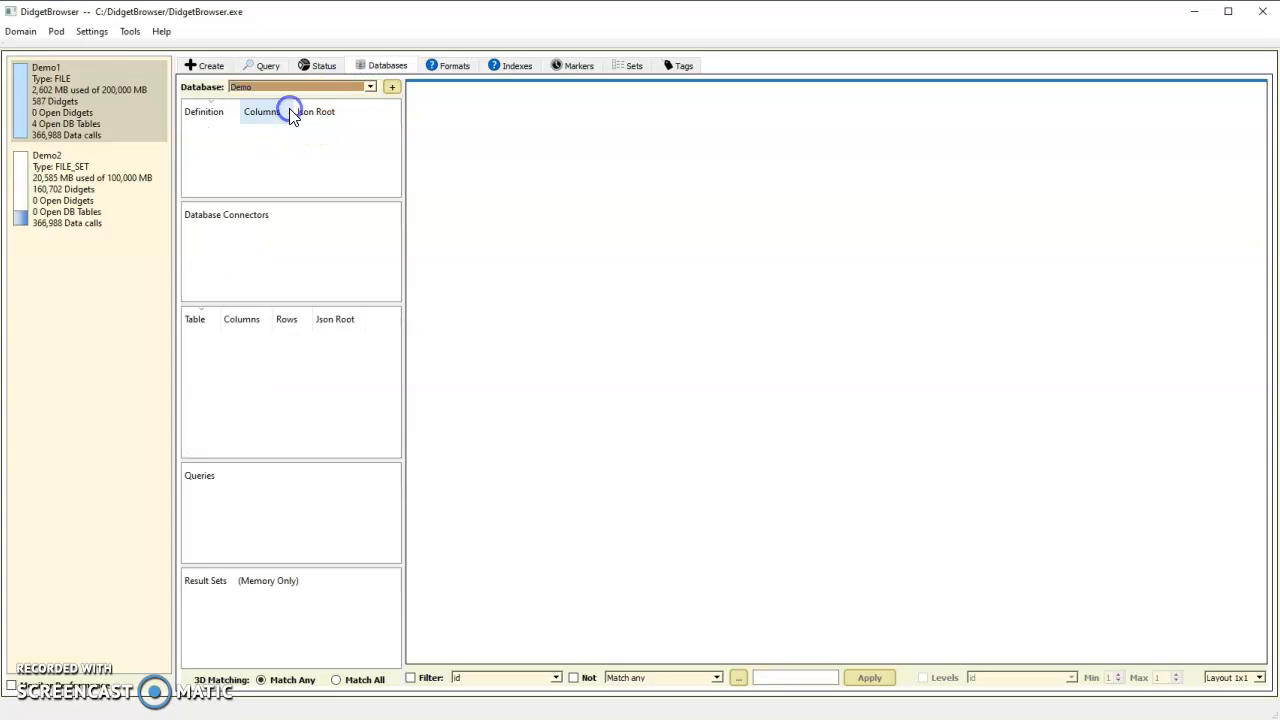
pyautogui.click(370, 87)
pyautogui.click(312, 97)
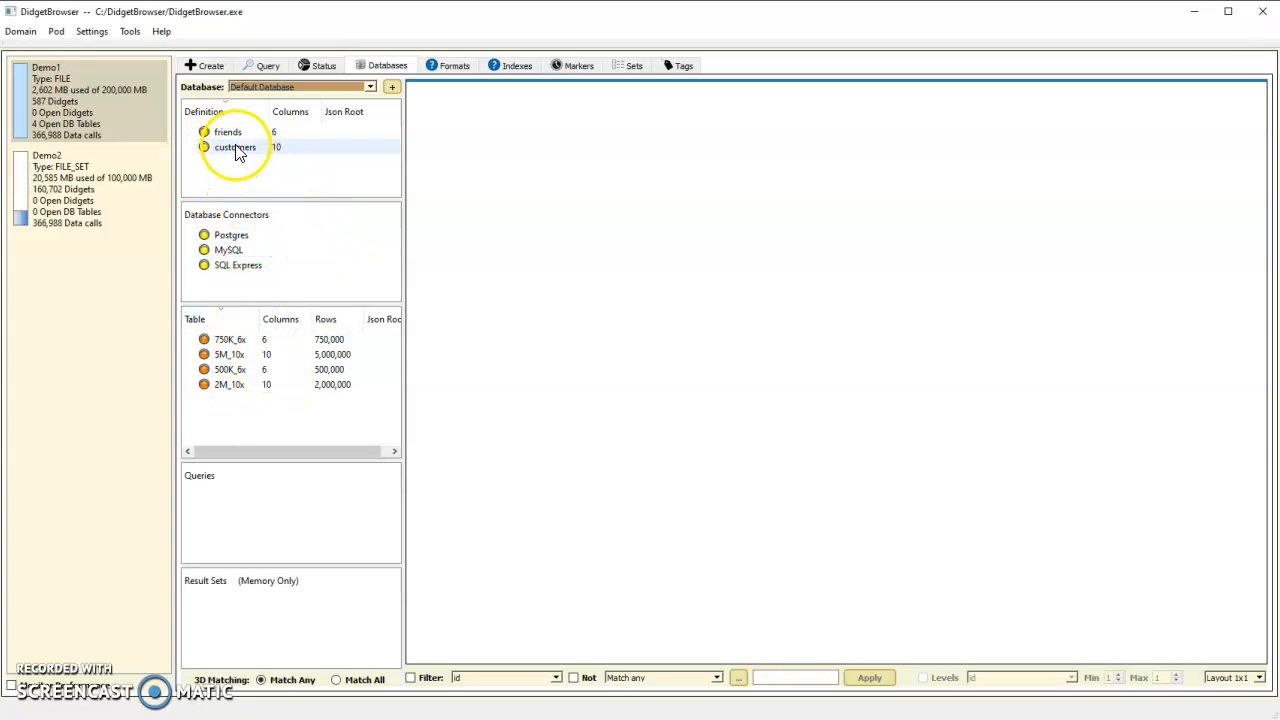
# Clone the customers definition under the name order.
pyautogui.moveTo(243, 156)
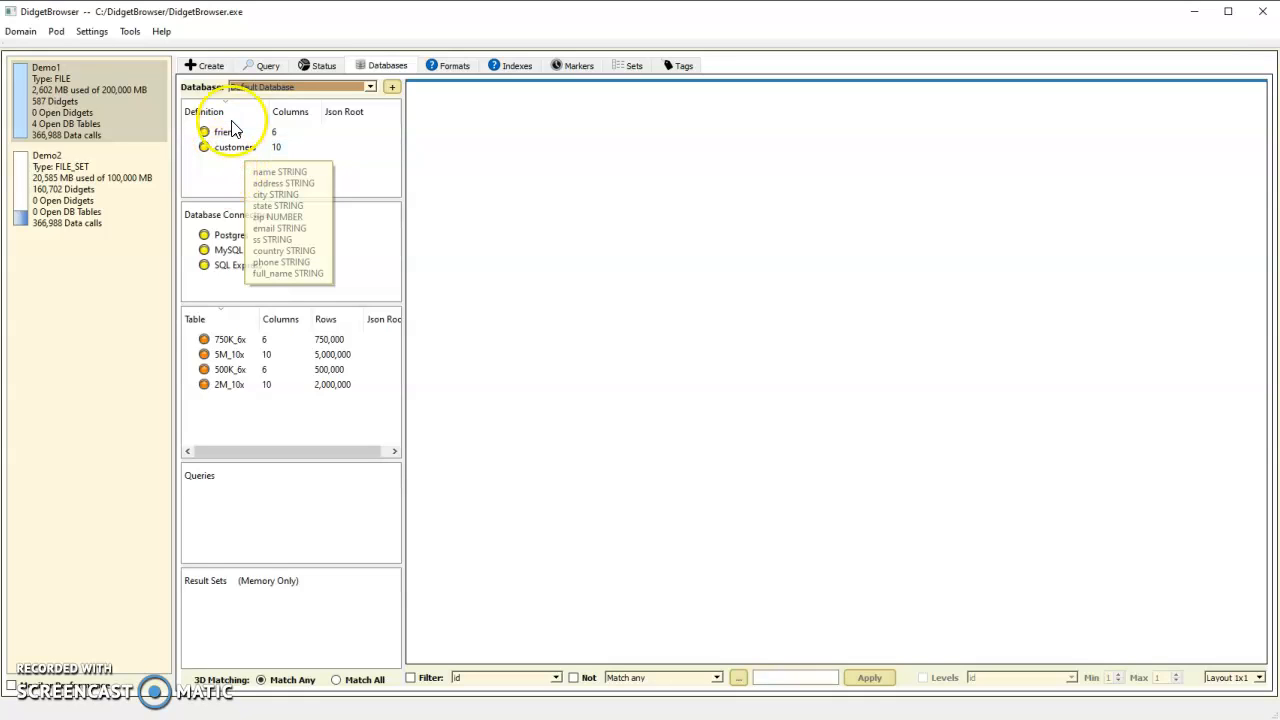
pyautogui.rightClick(236, 150)
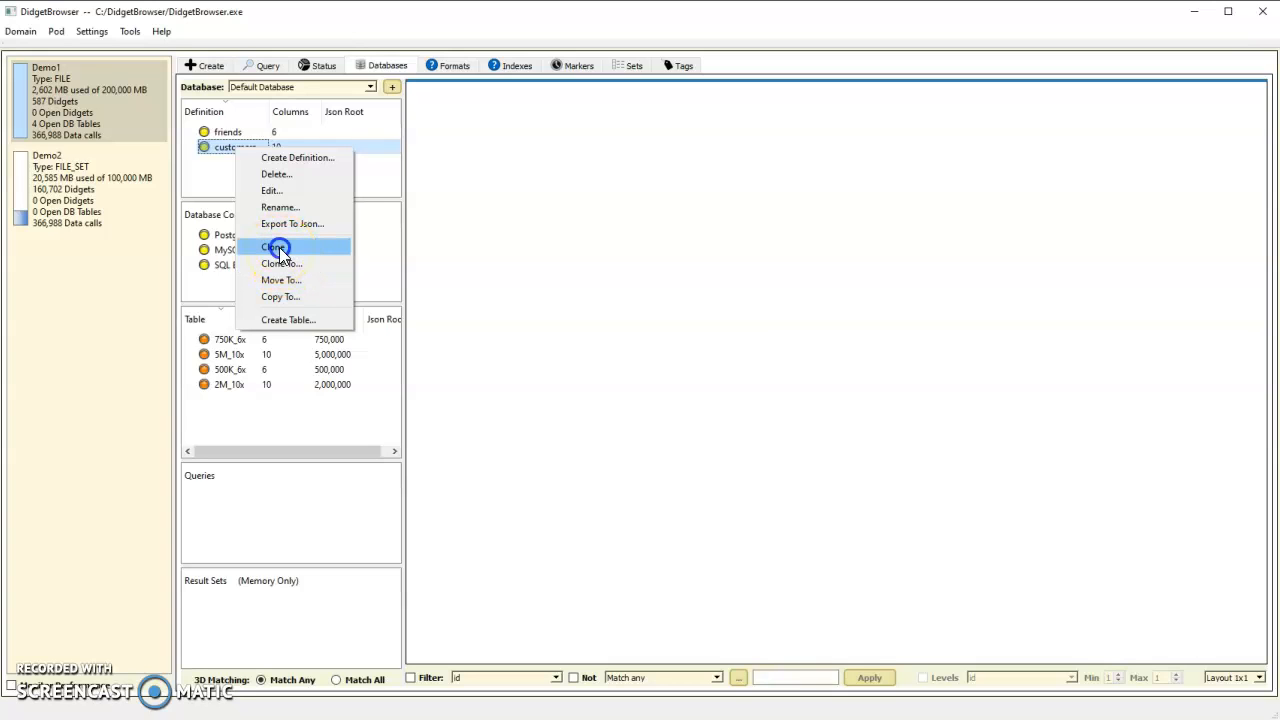
pyautogui.click(276, 247)
pyautogui.write('order')
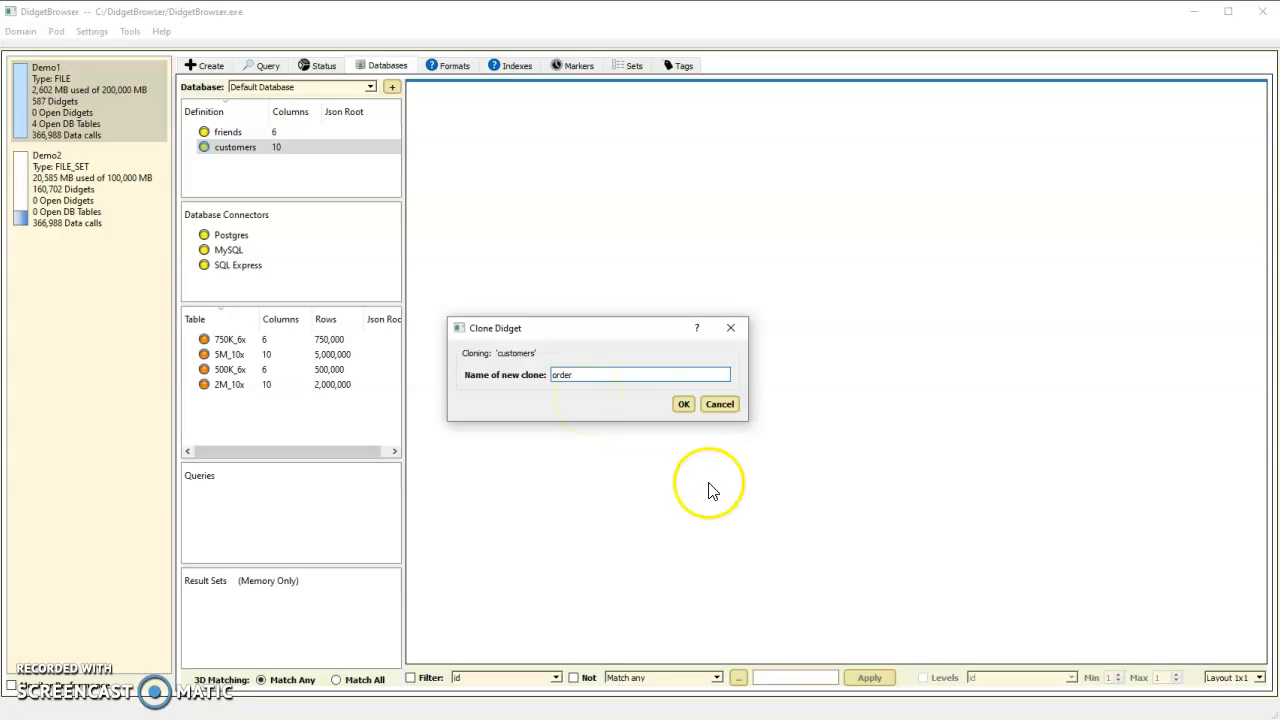
pyautogui.click(684, 404)
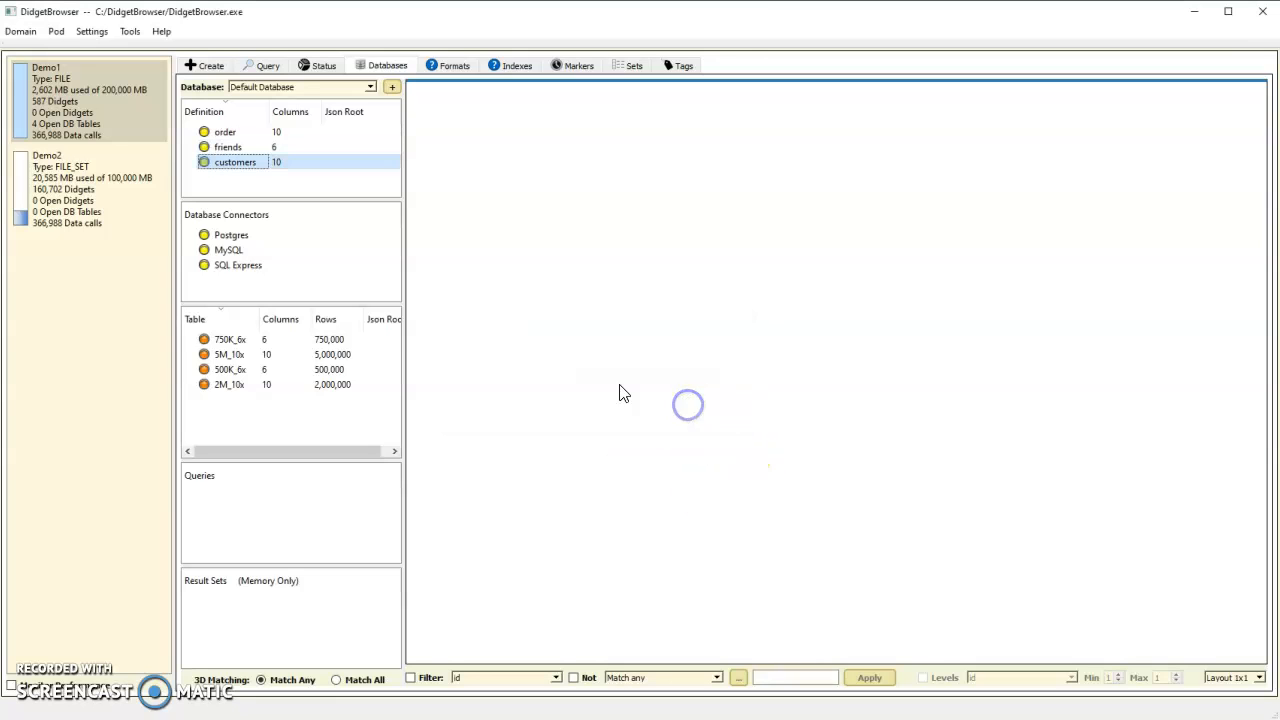
# Edit the order definition and insert a new column named orders after full_name.
pyautogui.click(269, 132)
pyautogui.rightClick(258, 132)
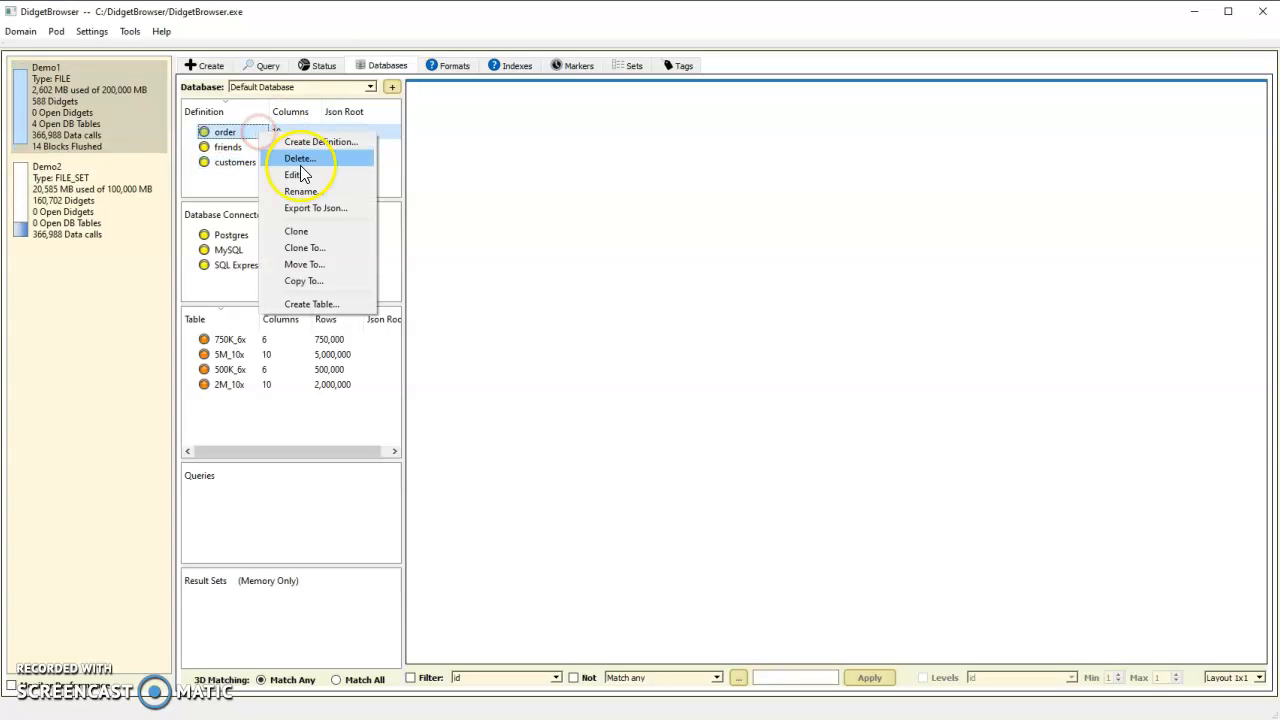
pyautogui.click(304, 174)
pyautogui.click(408, 280)
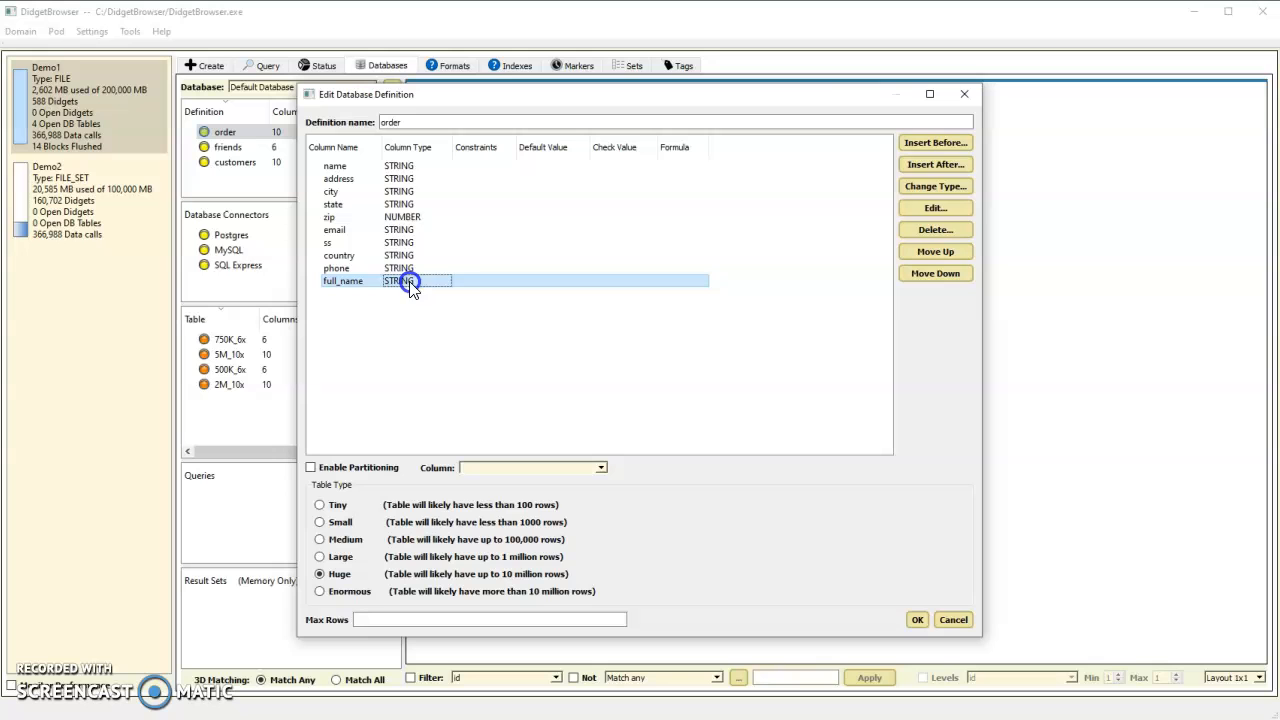
pyautogui.click(937, 165)
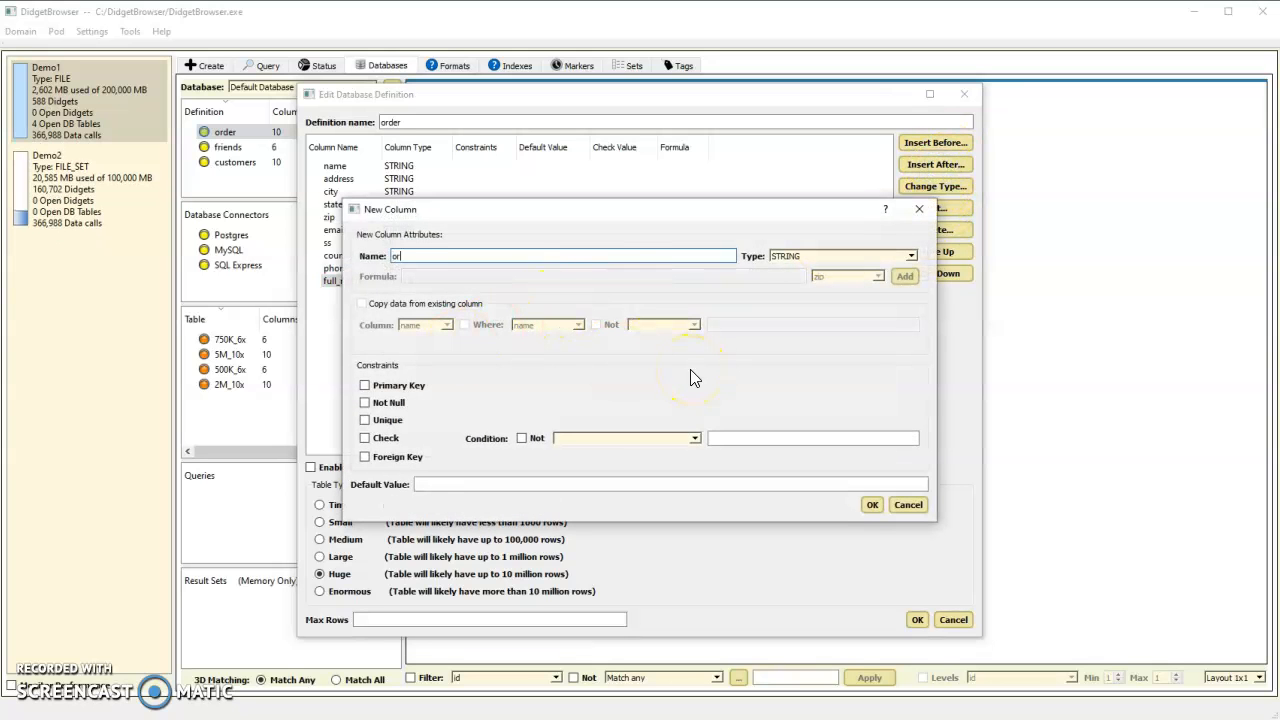
pyautogui.click(873, 505)
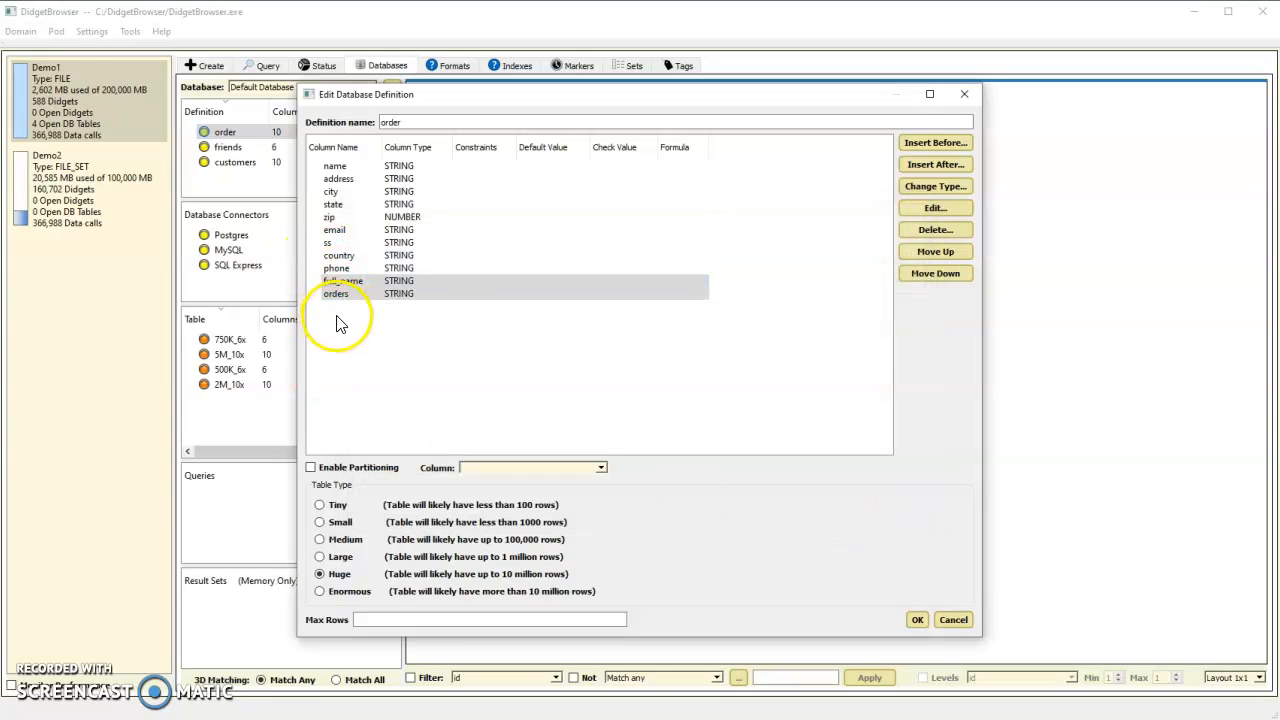
# Change the orders column's type to NUMBER and save the order definition.
pyautogui.click(398, 296)
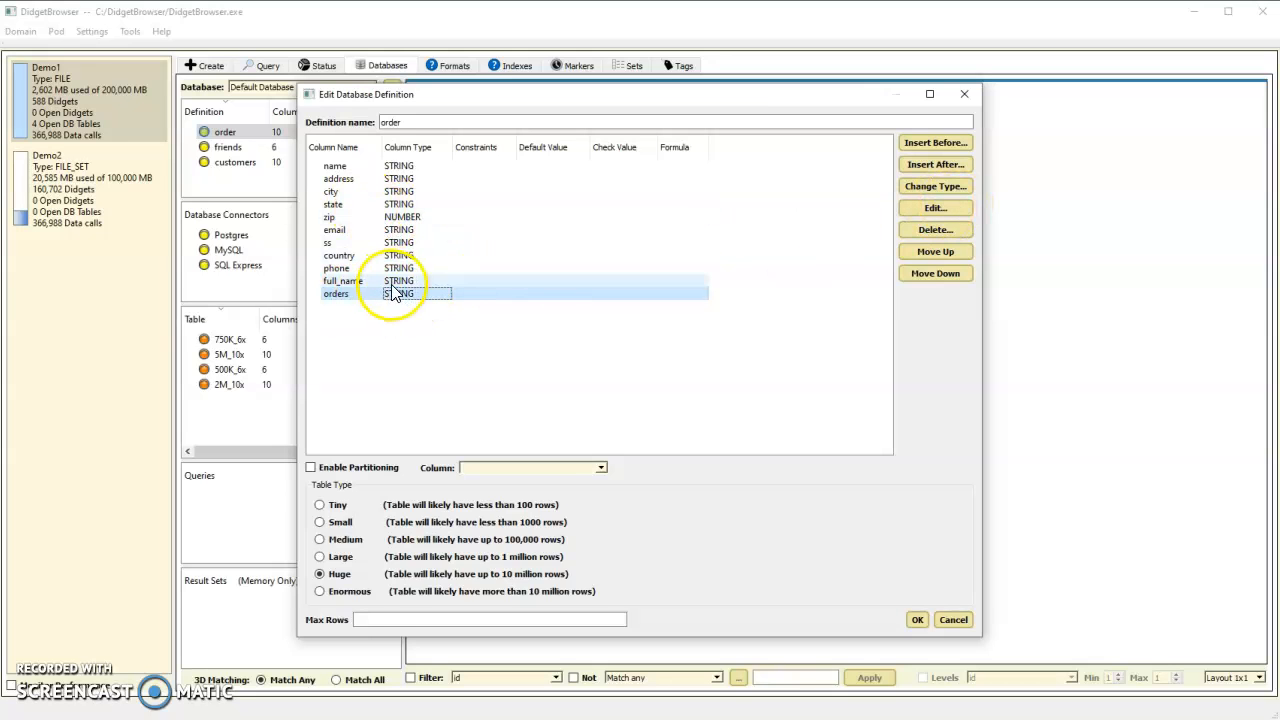
pyautogui.click(943, 188)
pyautogui.click(755, 360)
pyautogui.click(560, 382)
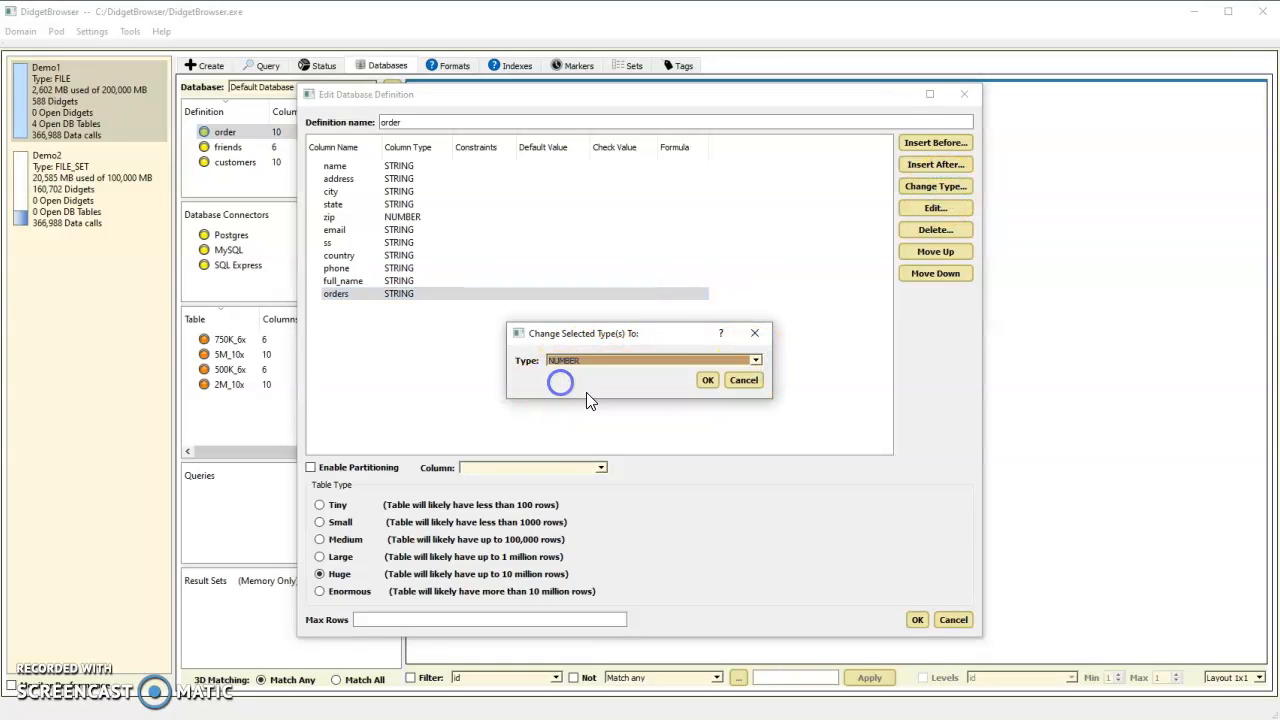
pyautogui.click(708, 381)
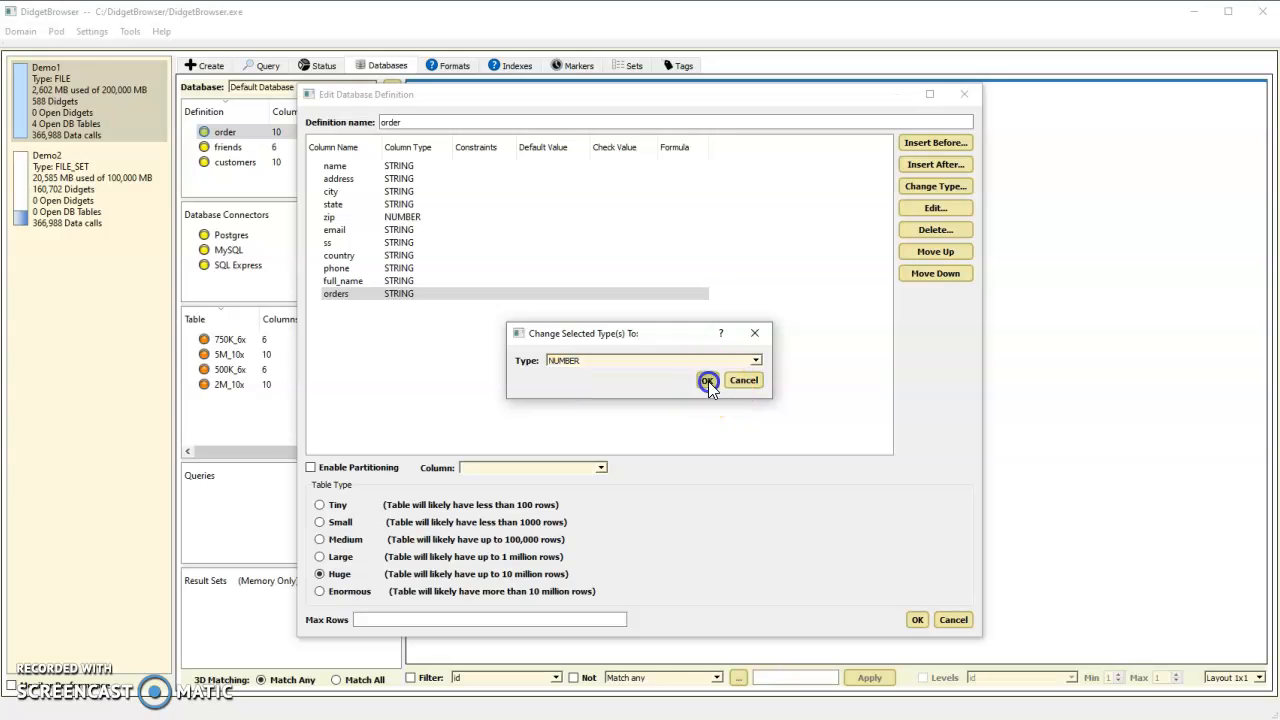
pyautogui.click(917, 620)
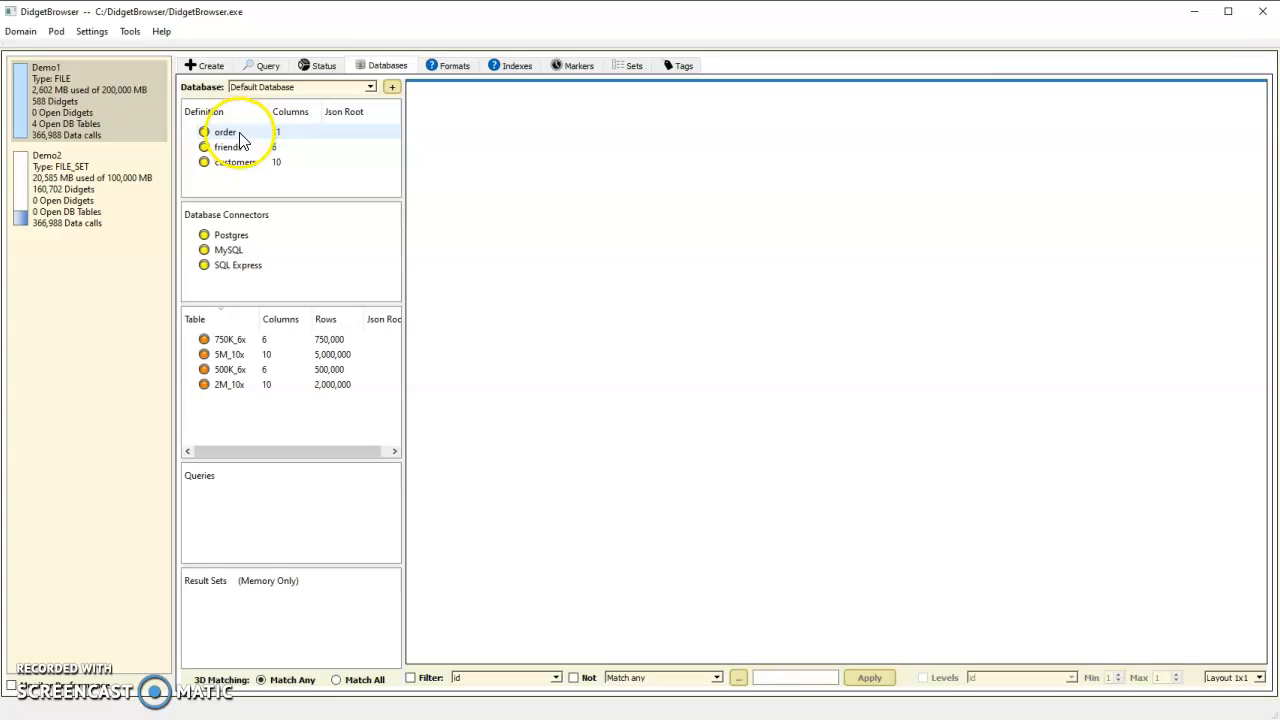
# Move the order definition to the Demo database in the Demo1 pod.
pyautogui.moveTo(252, 137)
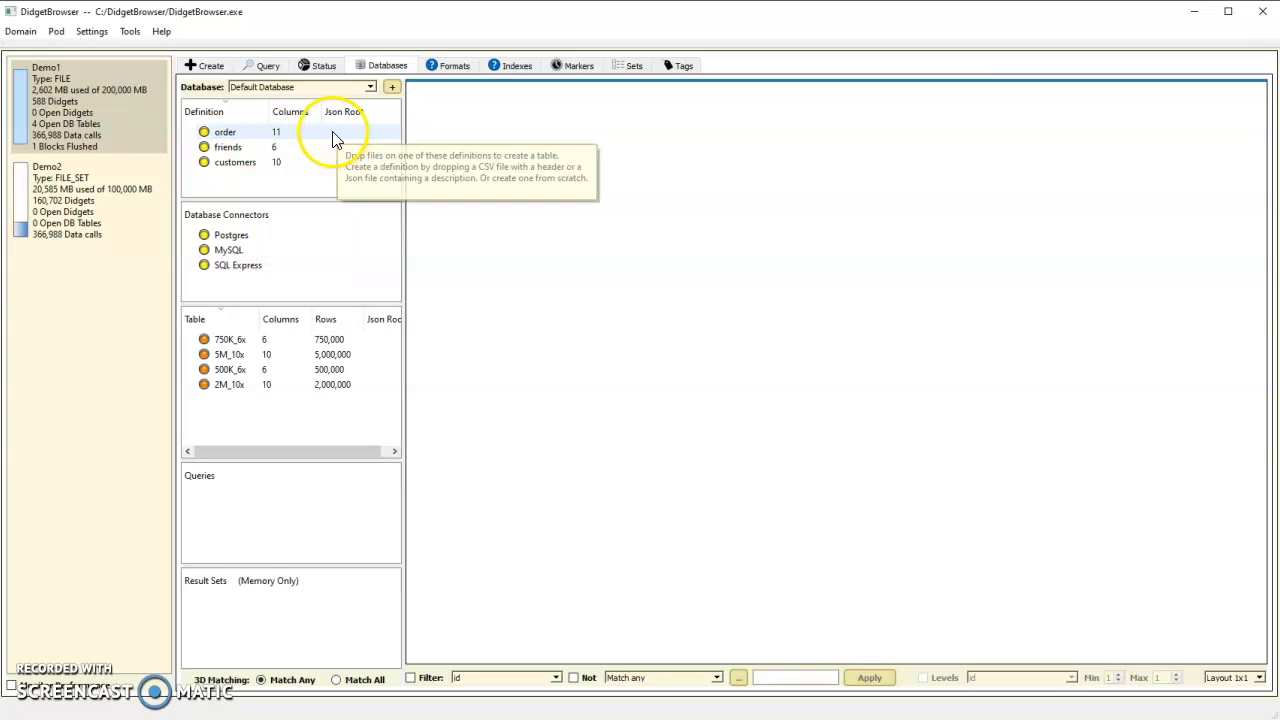
pyautogui.click(247, 137)
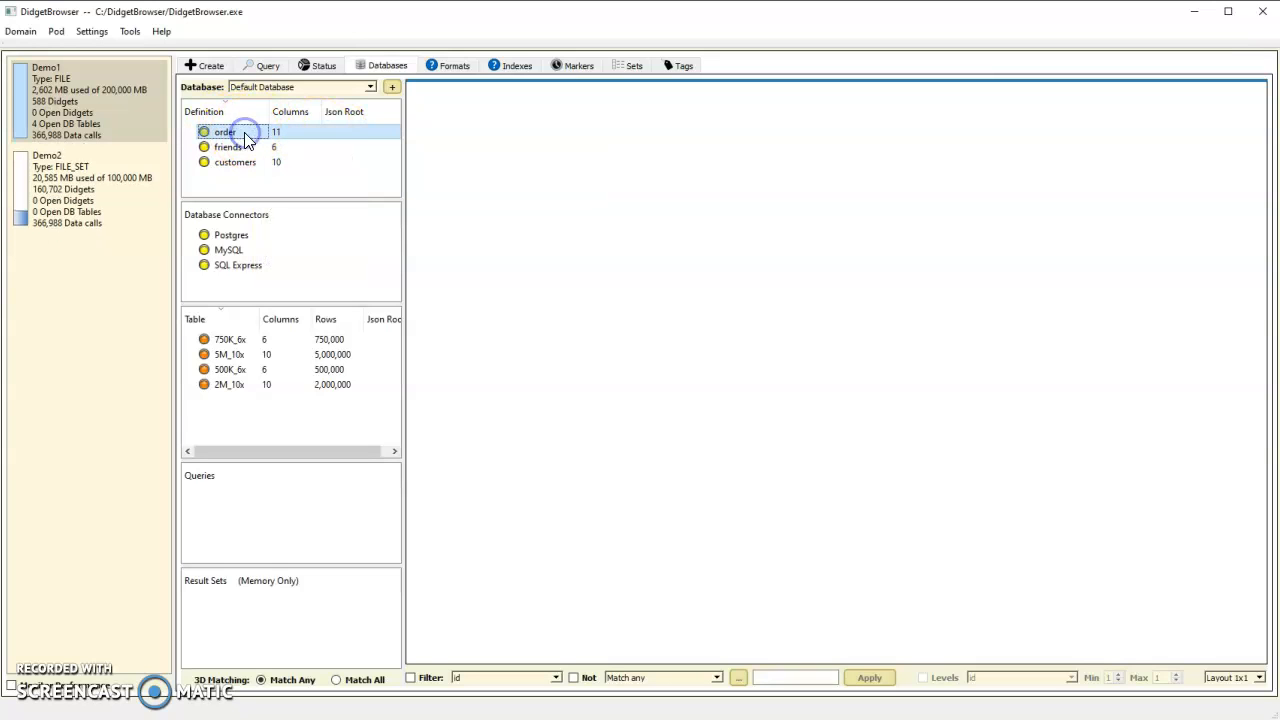
pyautogui.click(237, 134)
pyautogui.click(283, 266)
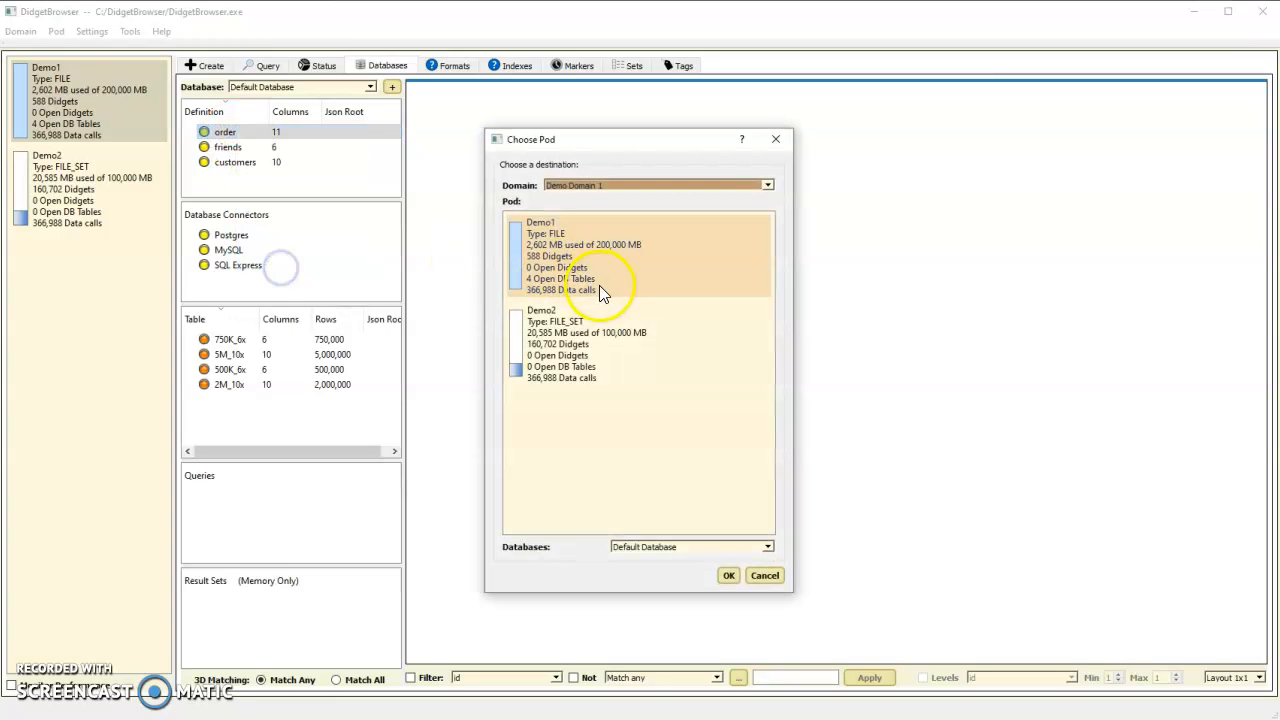
pyautogui.click(655, 245)
pyautogui.click(767, 547)
pyautogui.click(626, 561)
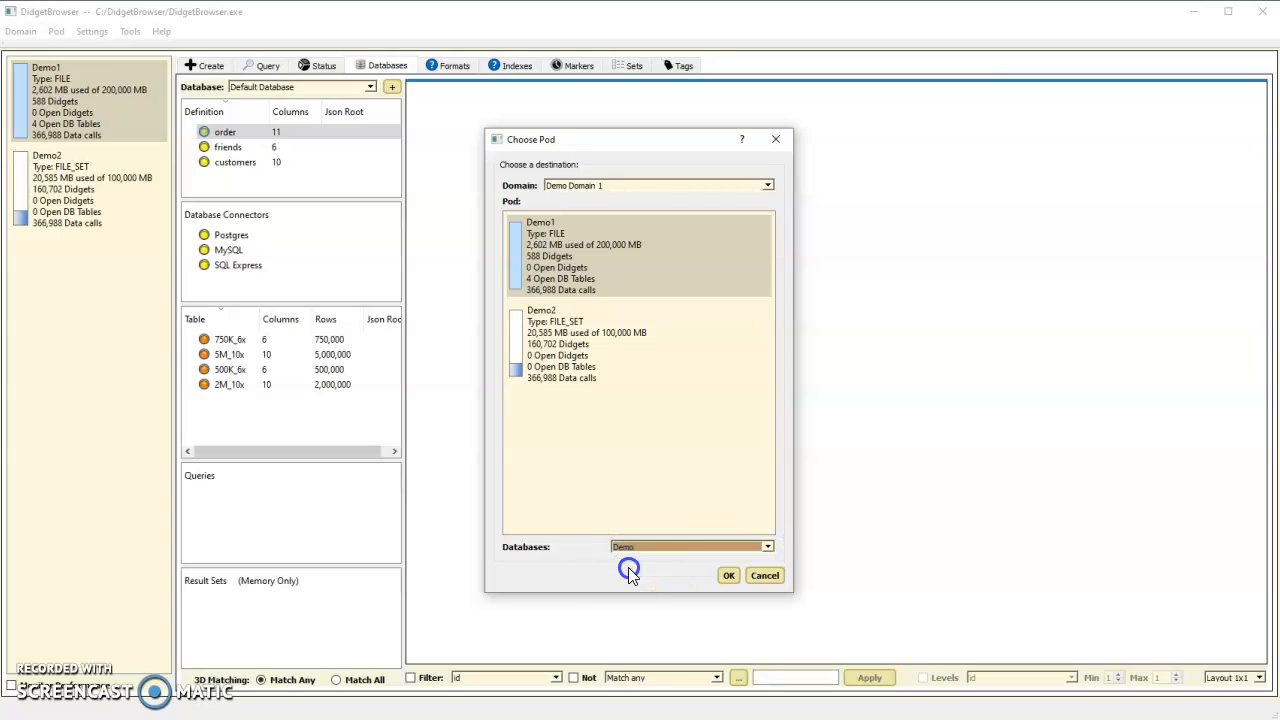
pyautogui.click(728, 576)
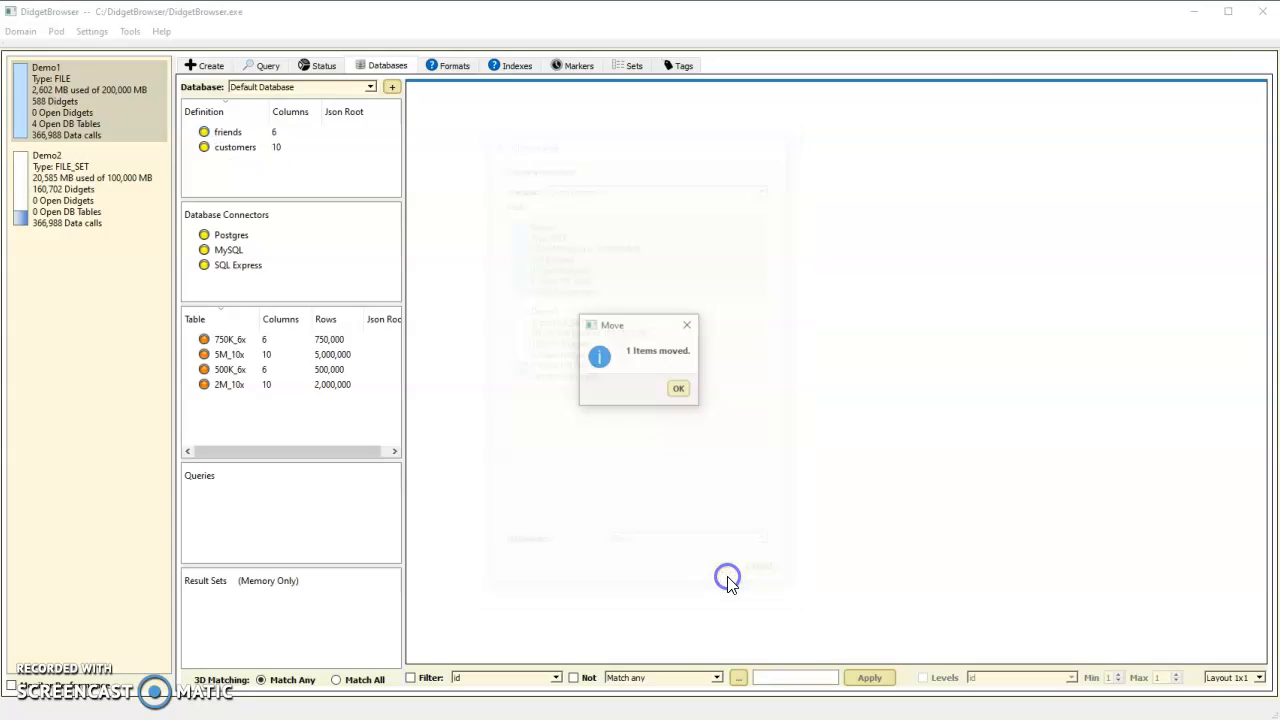
pyautogui.click(679, 390)
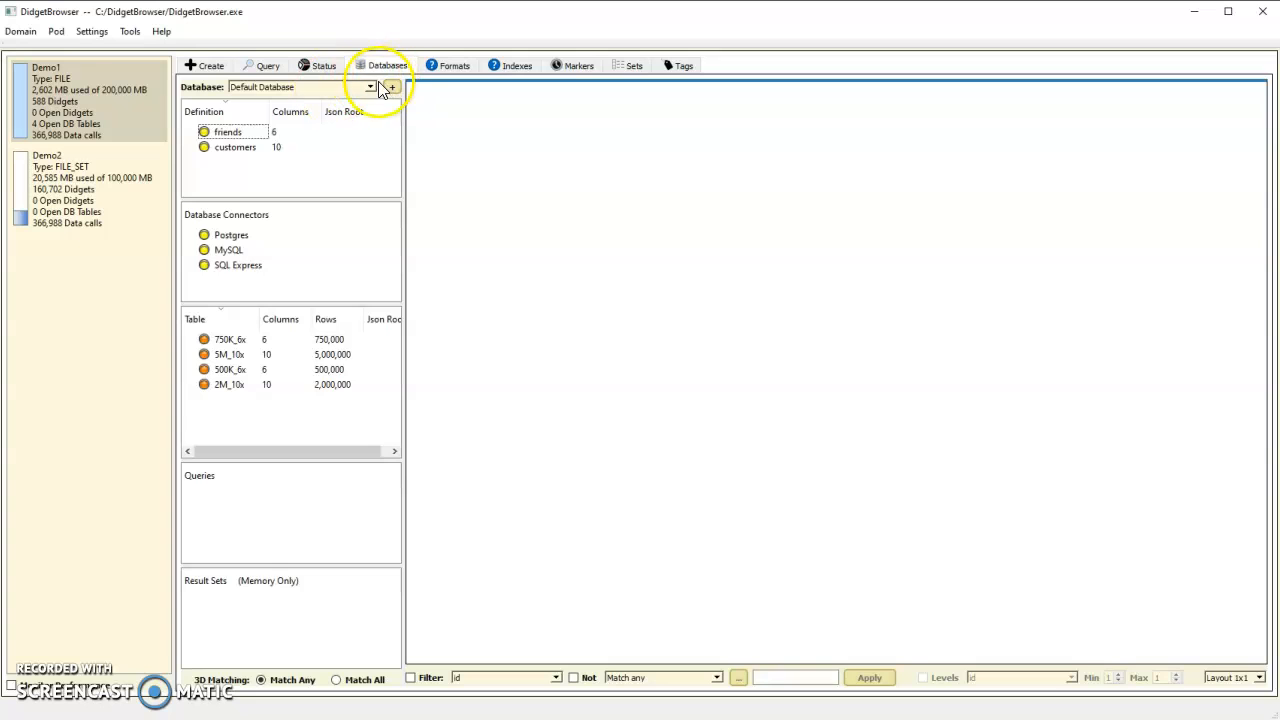
# Check the definitions in the Demo database and switch back to Default Database.
pyautogui.click(372, 89)
pyautogui.click(264, 112)
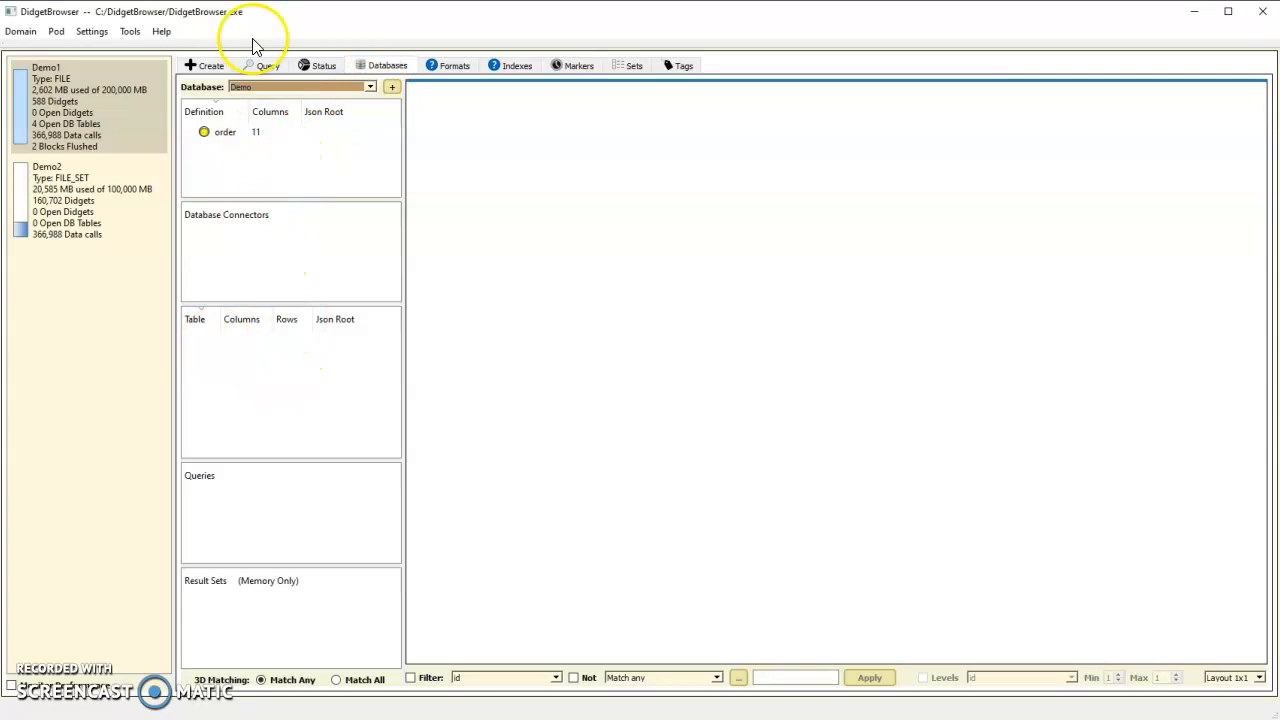
pyautogui.click(370, 87)
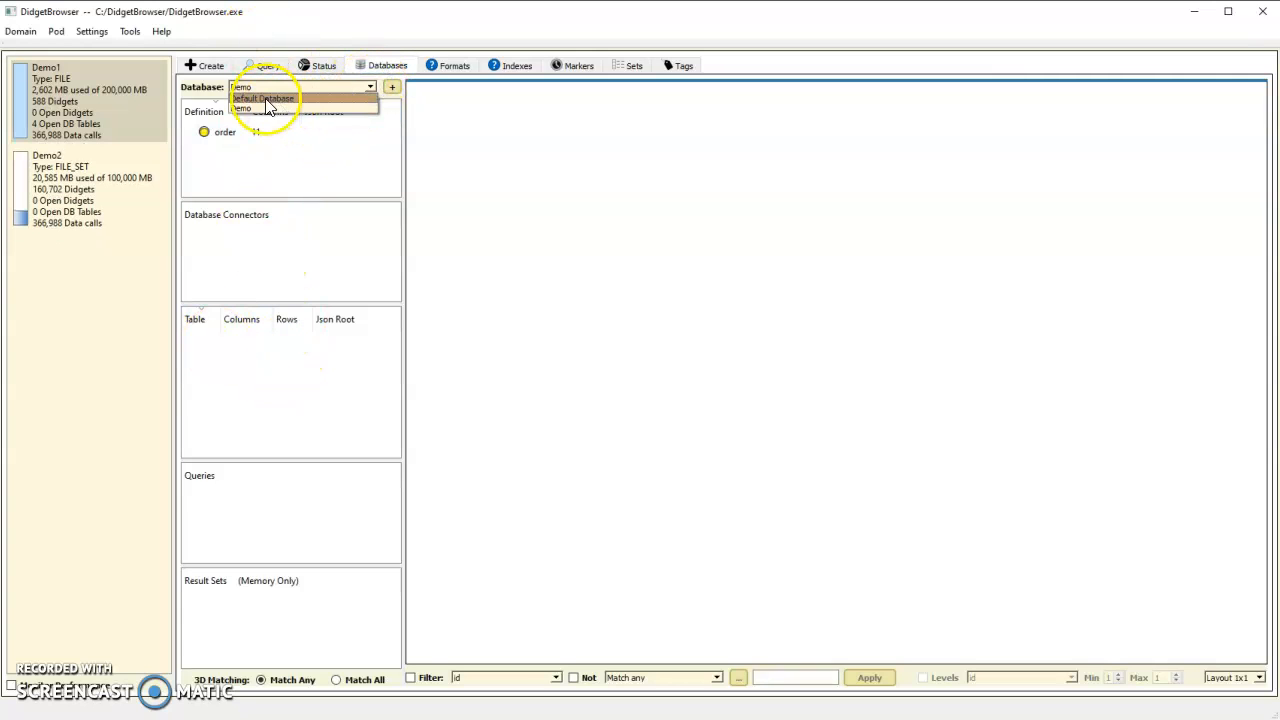
pyautogui.click(265, 99)
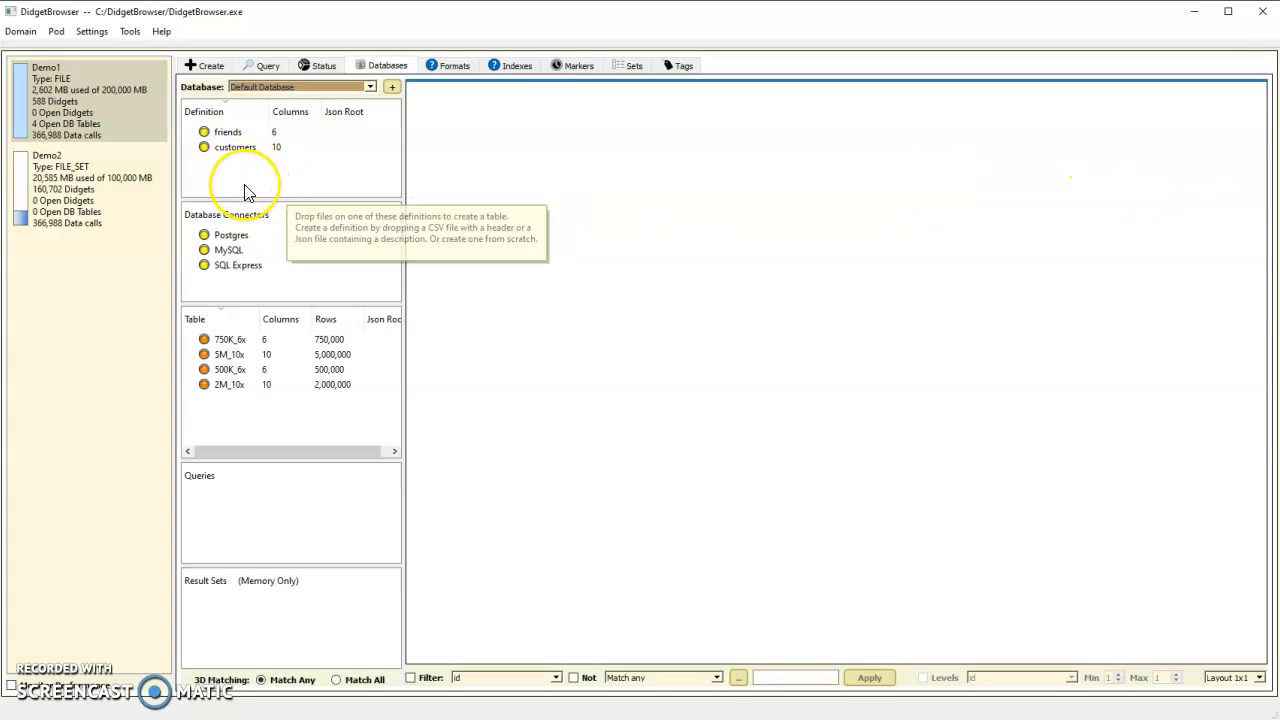
# Switch to Notepad, copy the first two records of Friends_3.csv, and return to DidgetBrowser.
pyautogui.moveTo(241, 152)
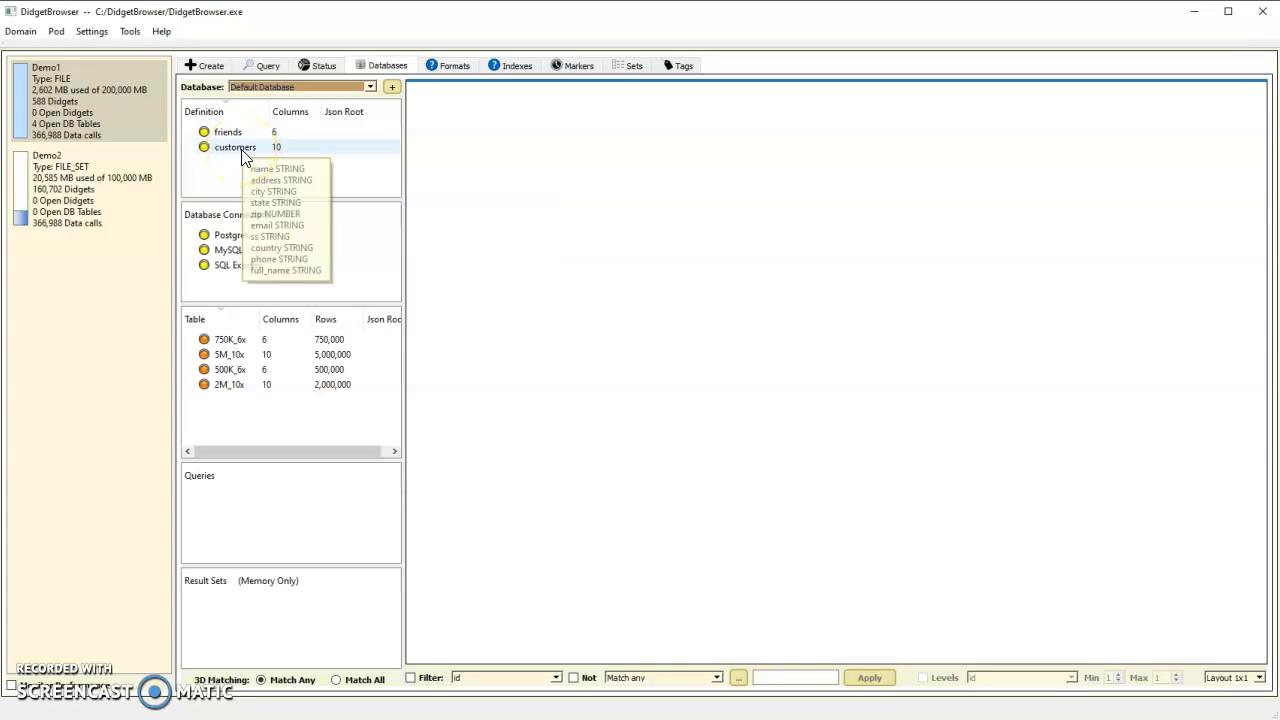
pyautogui.hotkey('alt', 'Tab')
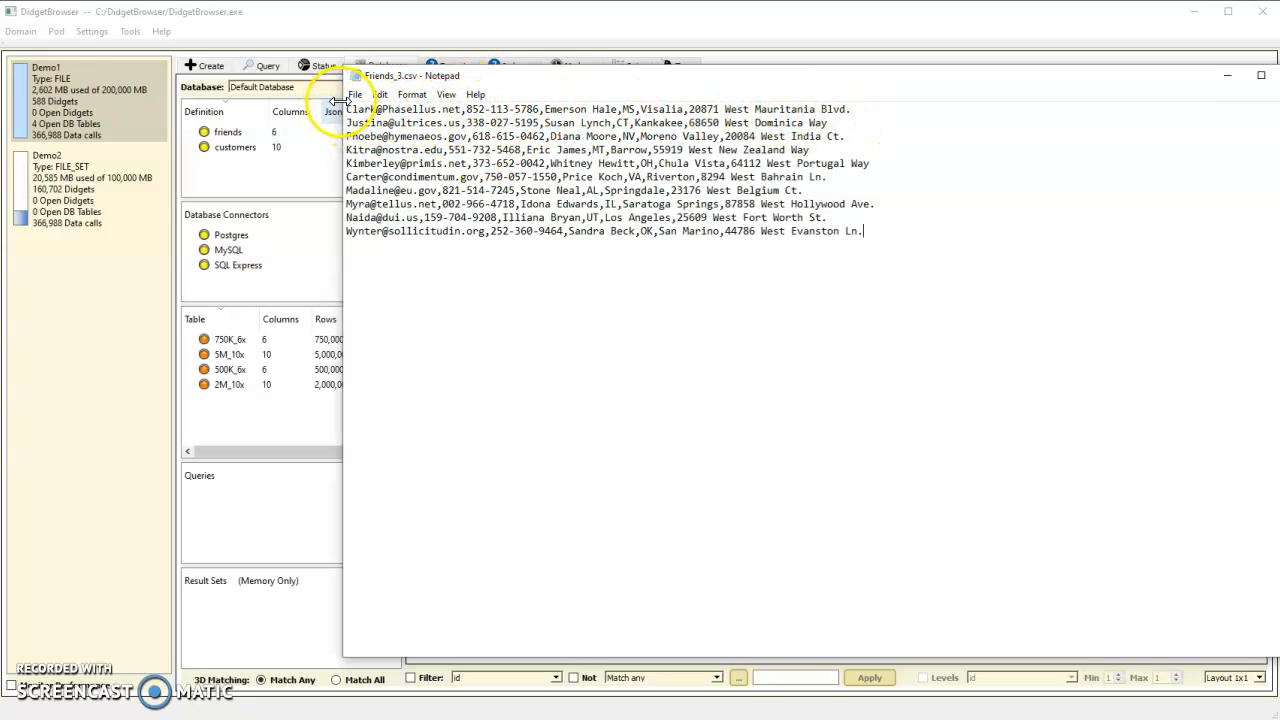
pyautogui.moveTo(346, 110); pyautogui.dragTo(862, 120)
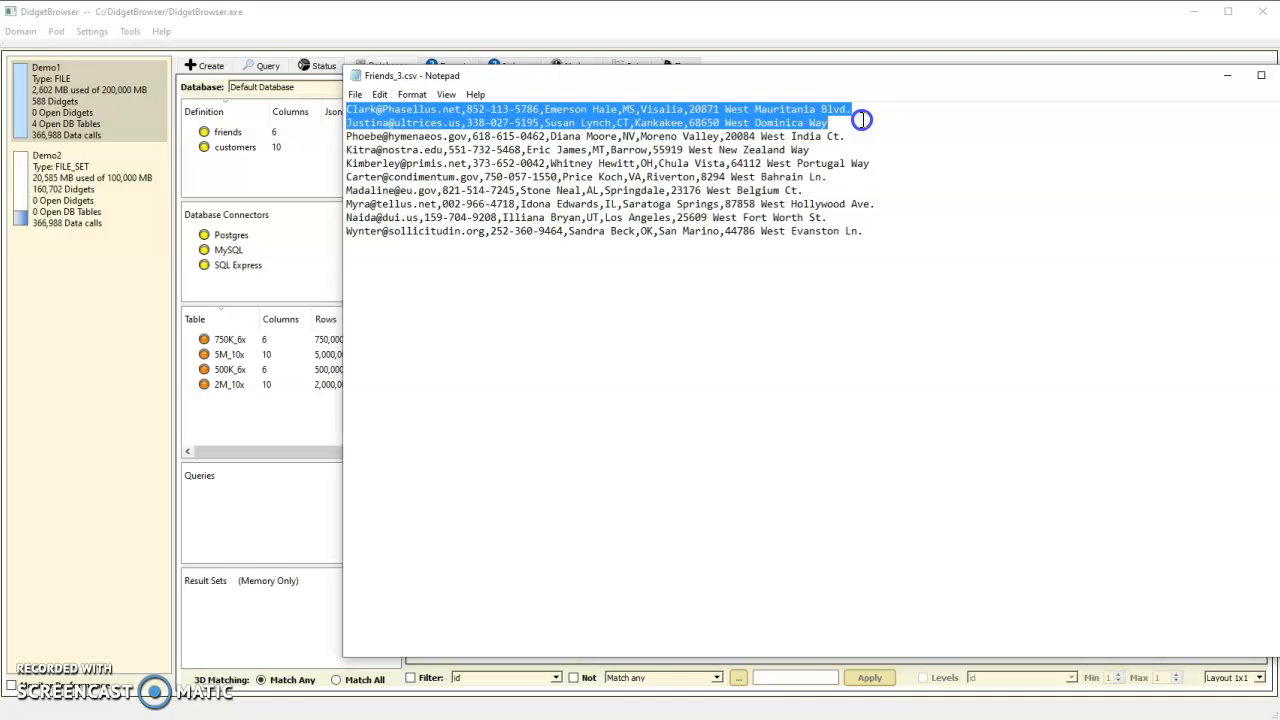
pyautogui.moveTo(863, 123); pyautogui.dragTo(863, 130)
pyautogui.click(378, 22)
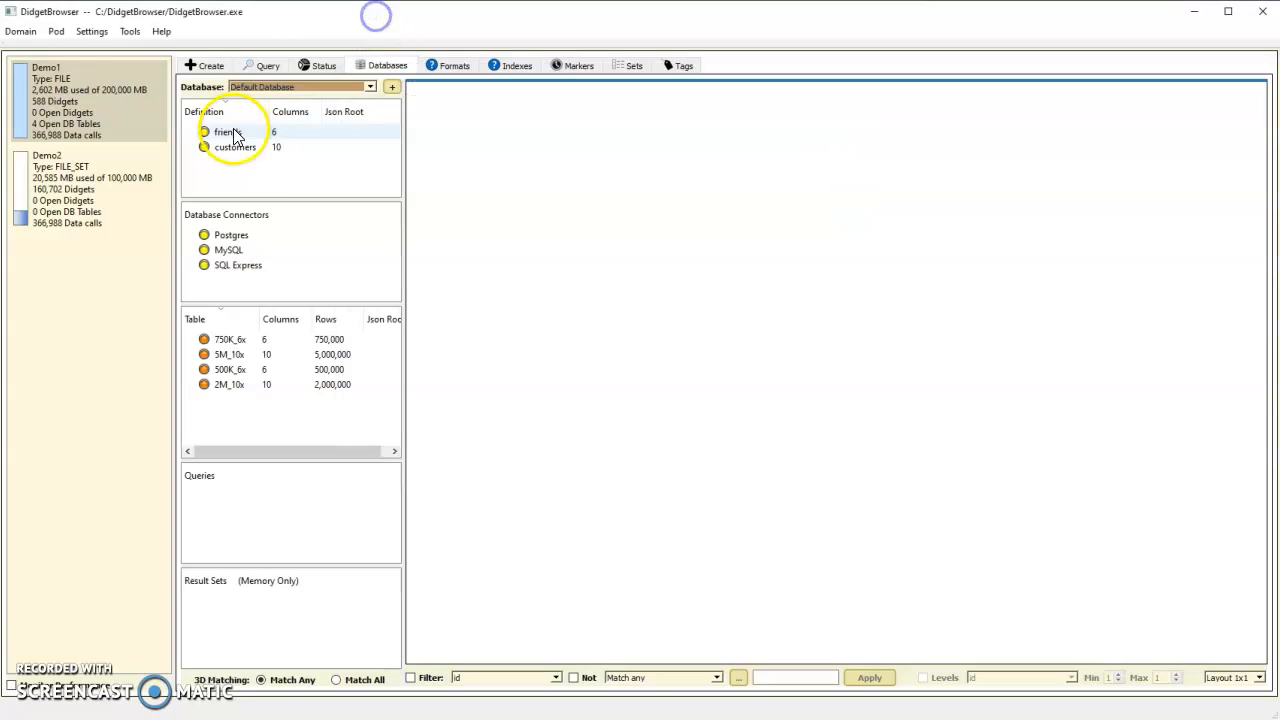
# Start a new table definition from the clipboard in CSV format and preview the clipboard contents.
pyautogui.rightClick(249, 190)
pyautogui.click(296, 194)
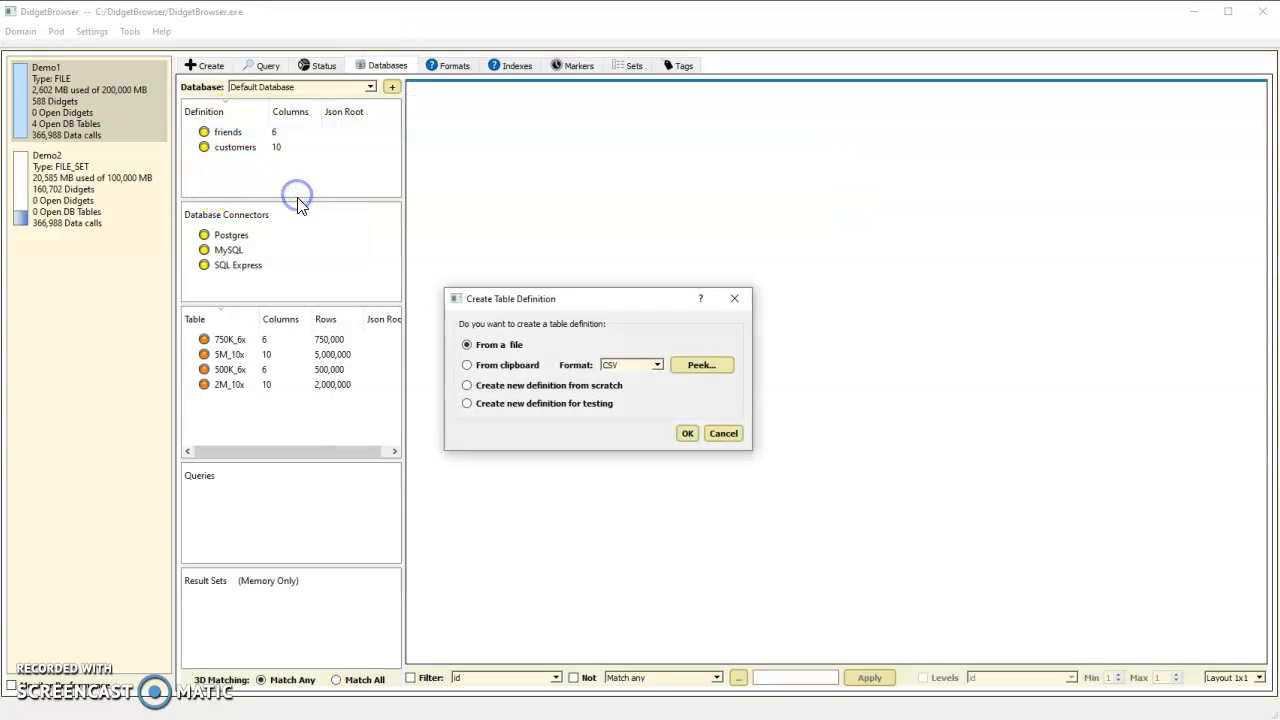
pyautogui.click(467, 366)
pyautogui.click(702, 365)
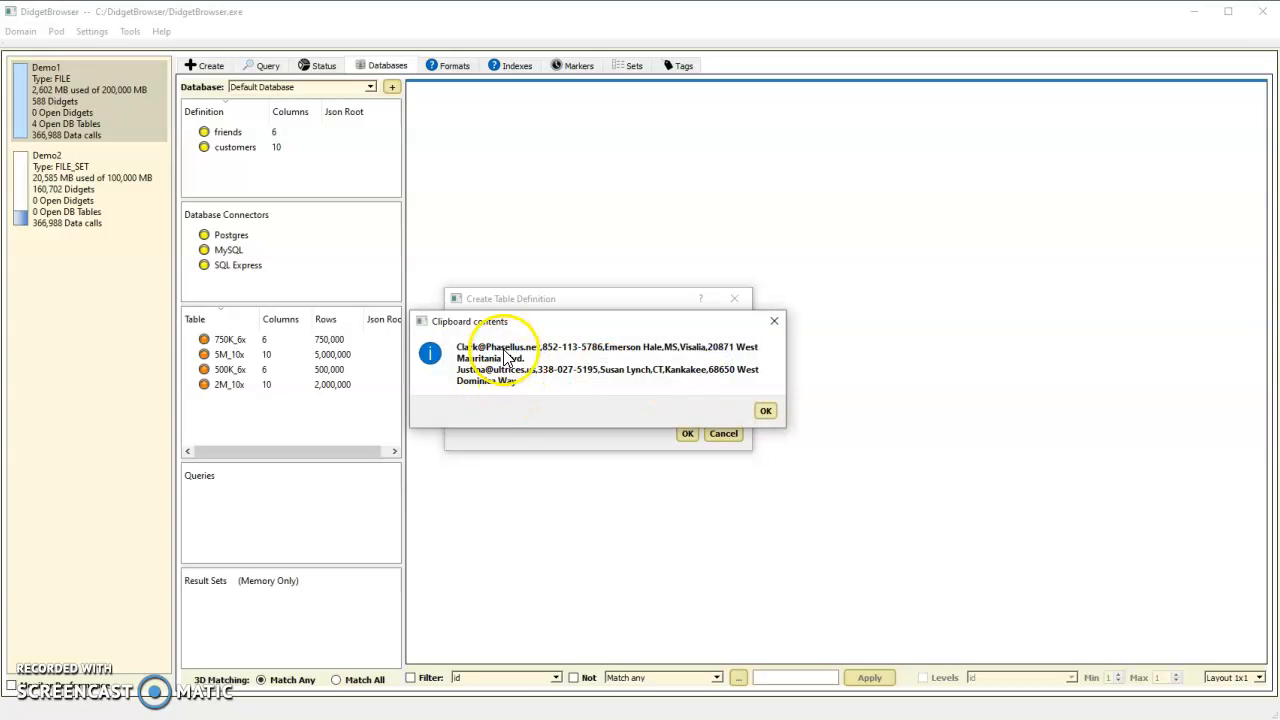
pyautogui.click(765, 411)
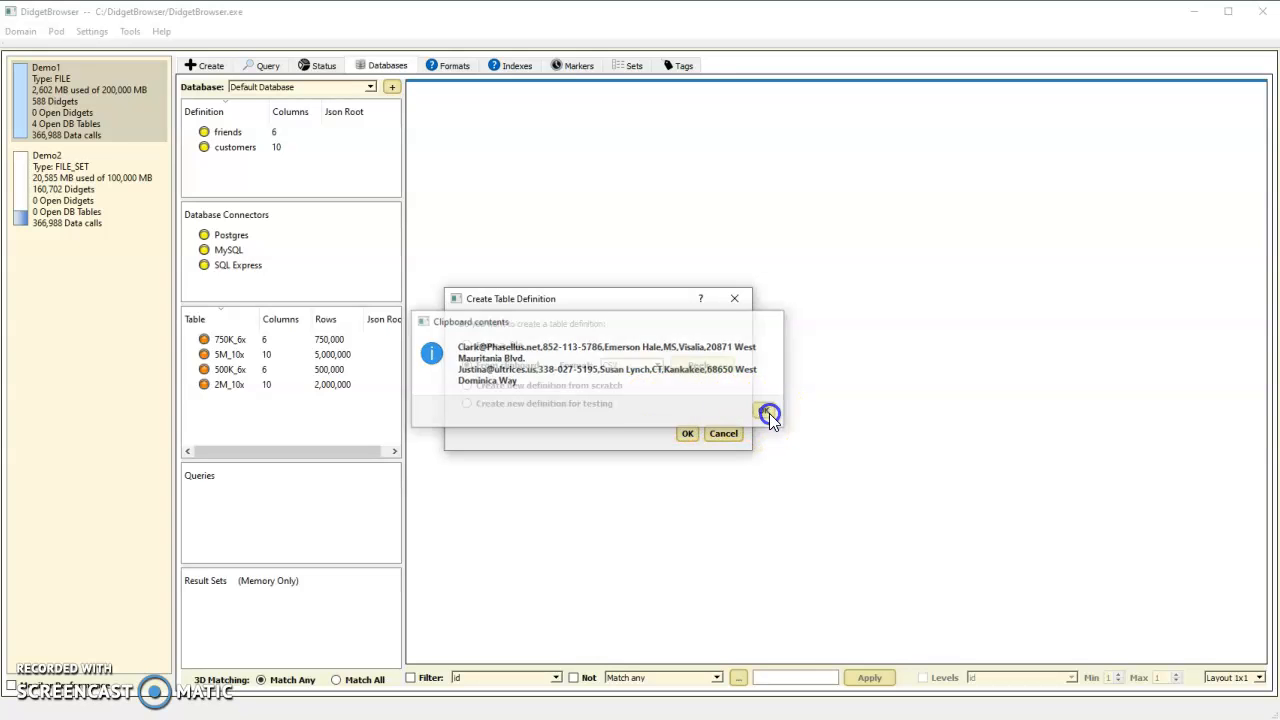
# Name the new definition abc and use the CSV first line as its template.
pyautogui.click(686, 433)
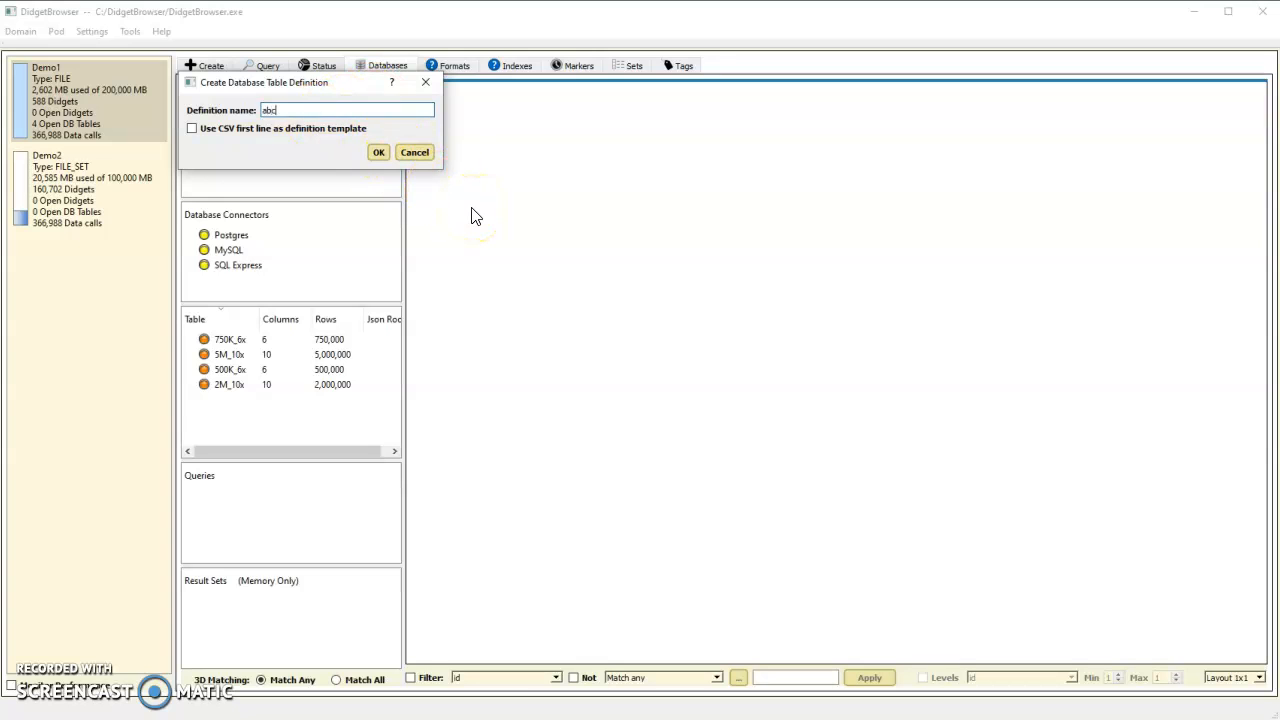
pyautogui.click(191, 129)
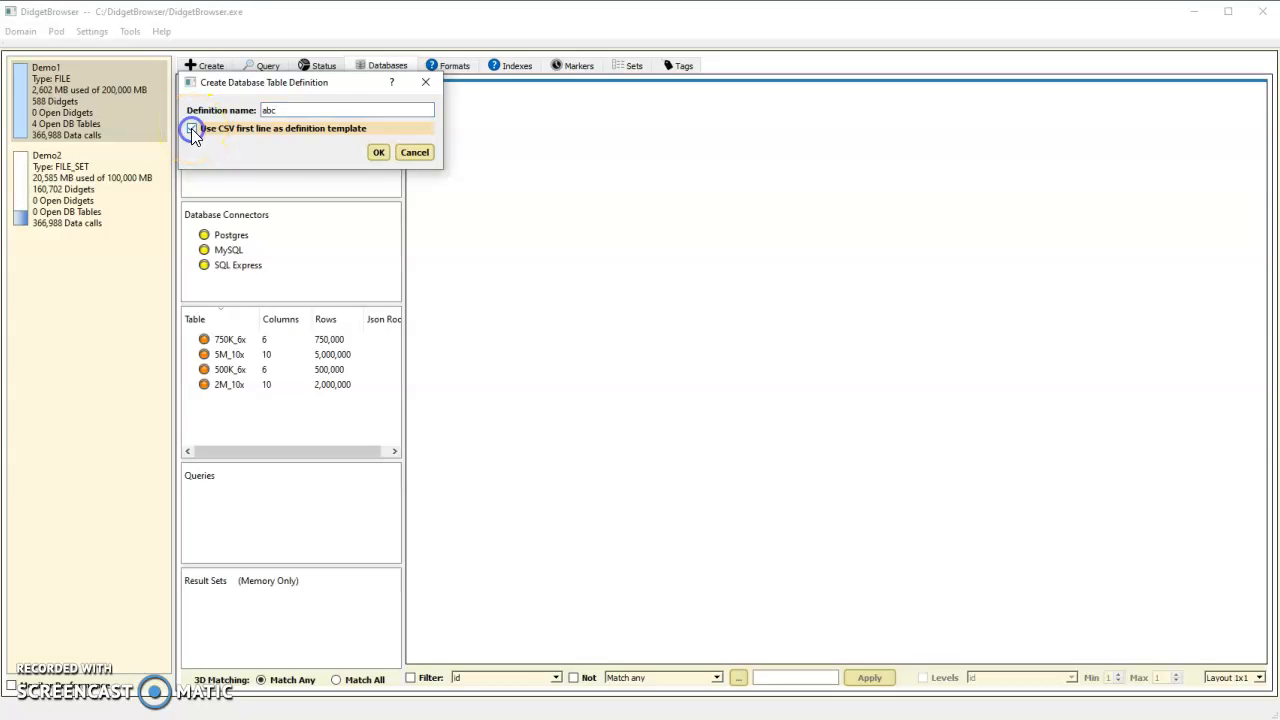
pyautogui.click(378, 152)
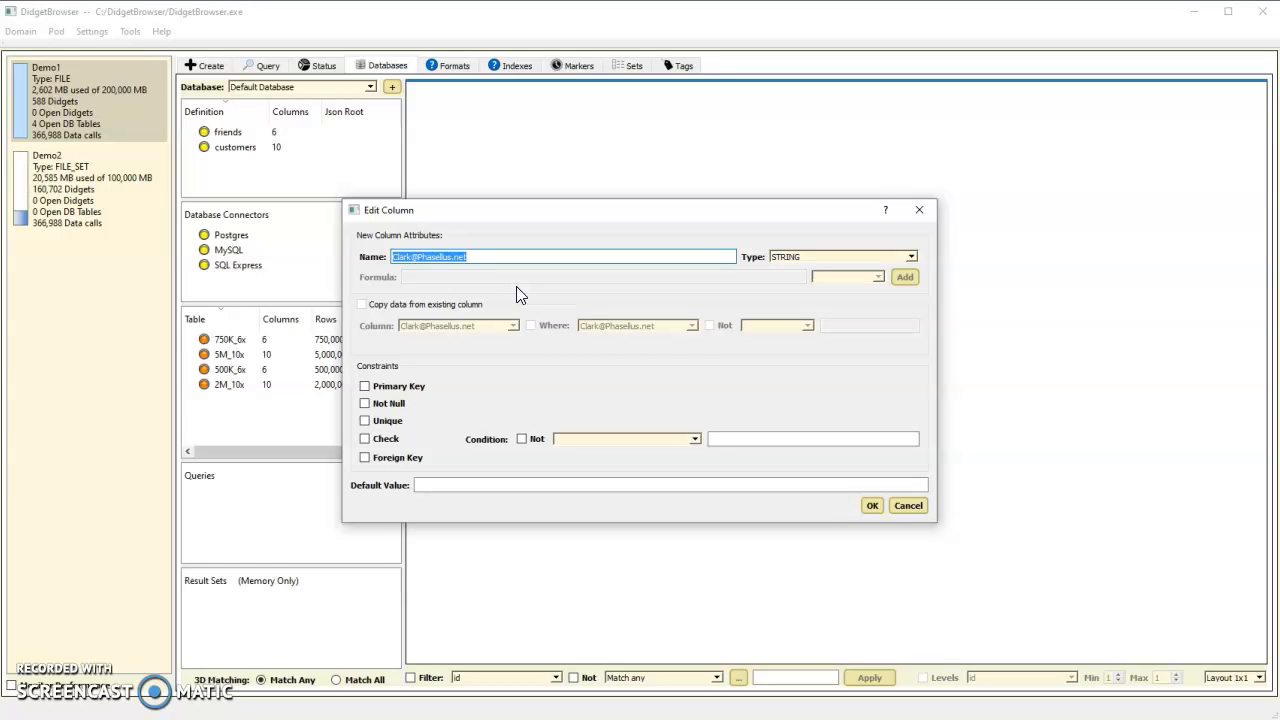
# Name the six columns of the abc definition email, phone, name, state, city and address, in that order.
pyautogui.write('email')
pyautogui.press('Return')
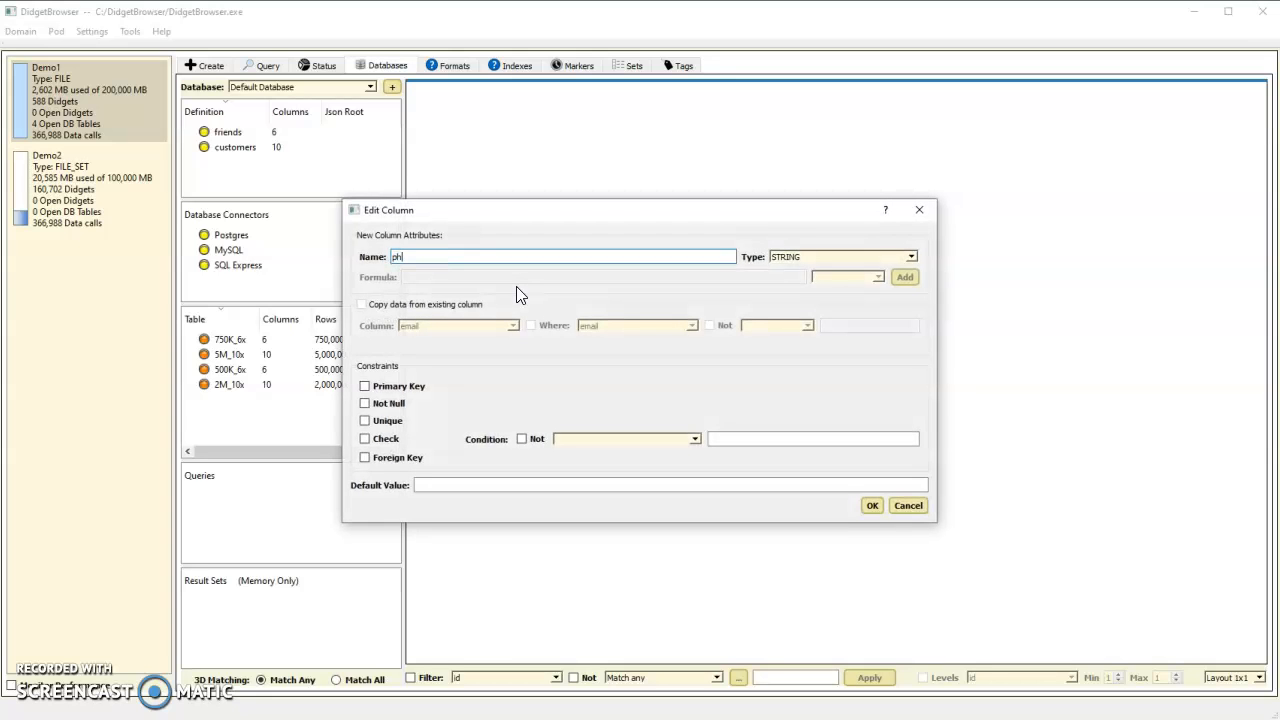
pyautogui.write('phone')
pyautogui.press('Return')
pyautogui.write('name')
pyautogui.press('Return')
pyautogui.write('state')
pyautogui.press('Return')
pyautogui.write('city')
pyautogui.press('Return')
pyautogui.write('address')
pyautogui.press('Return')
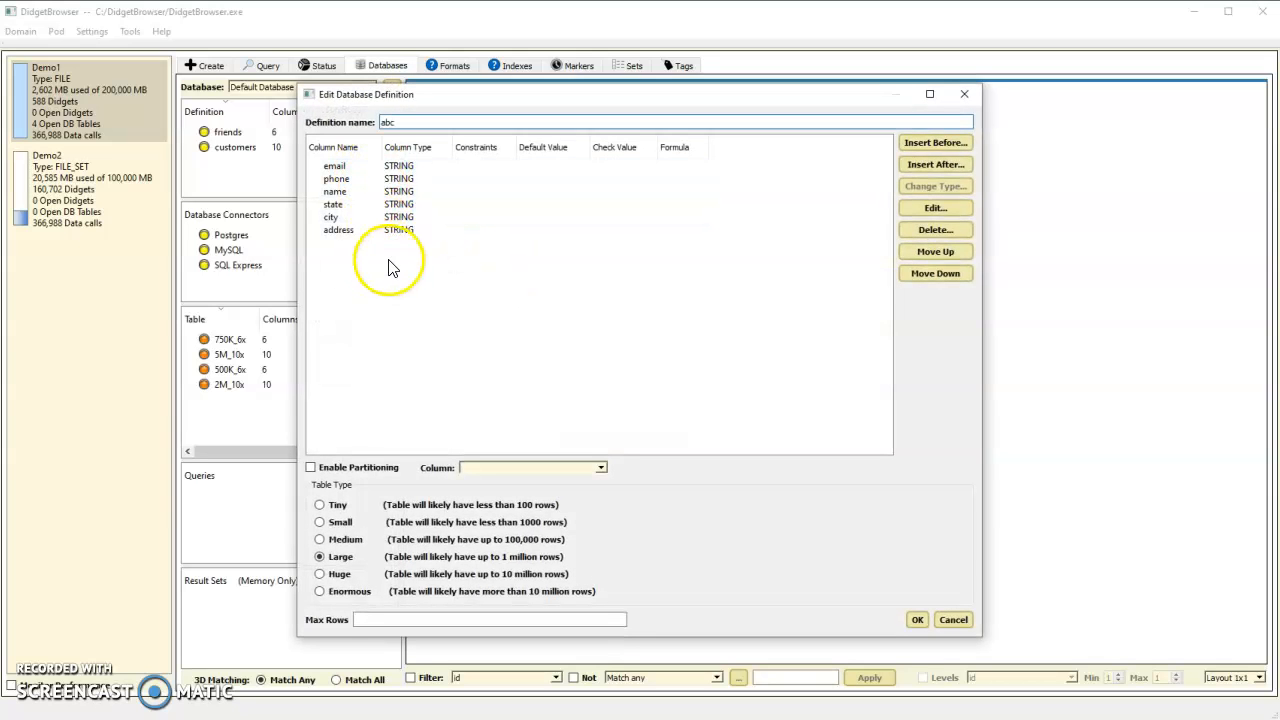
# Save the abc table definition and check its column list among the default database's definitions.
pyautogui.click(918, 620)
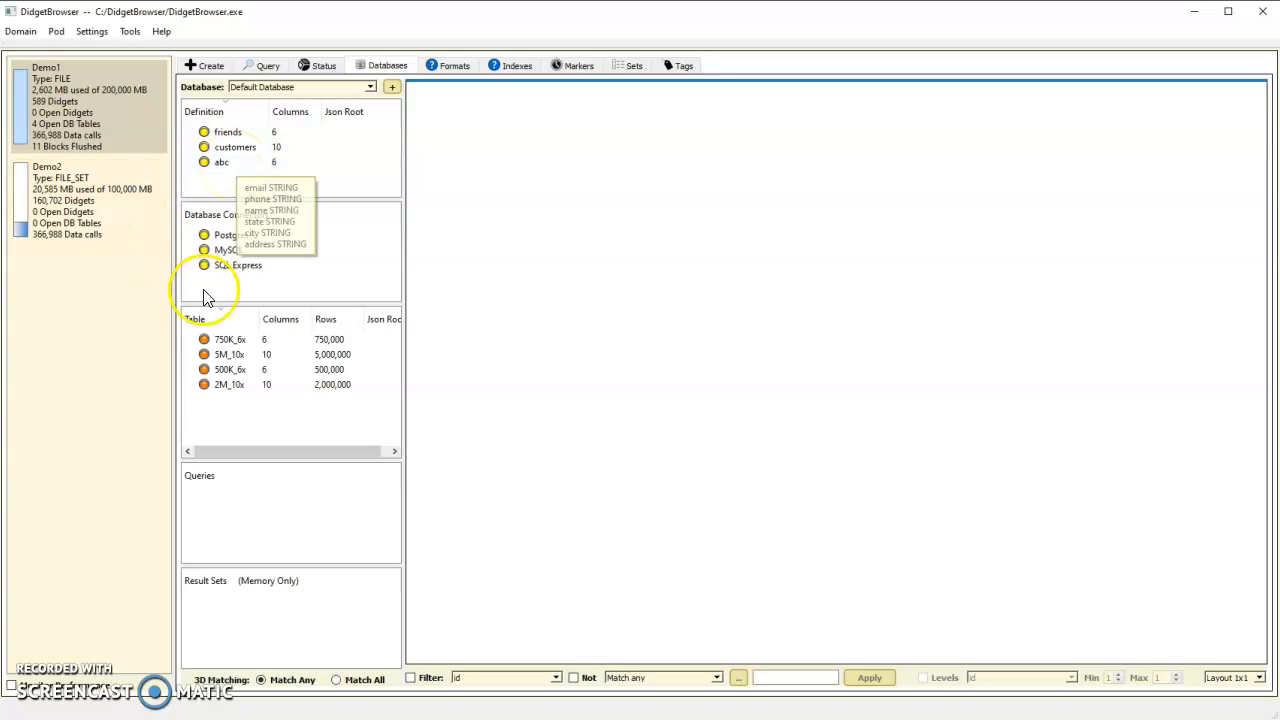
pyautogui.moveTo(225, 168)
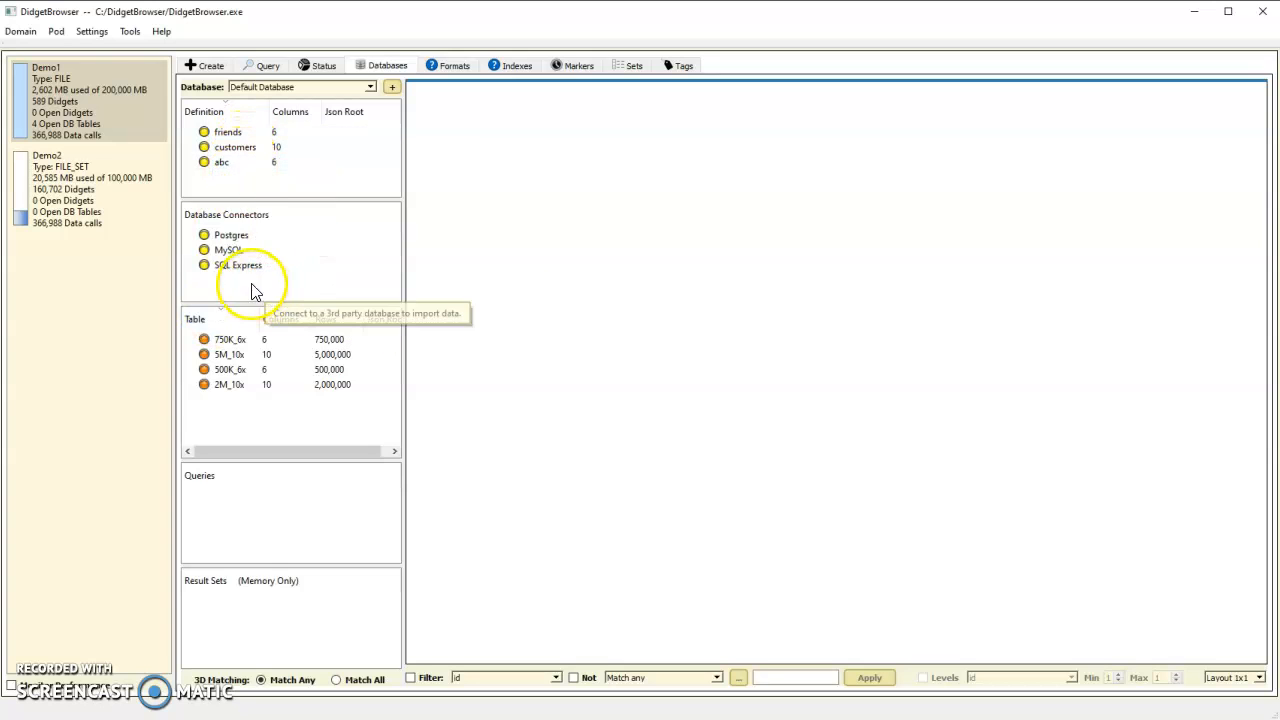
# Open the Postgres connector's settings, test its database connection, and close the settings without saving.
pyautogui.click(247, 240)
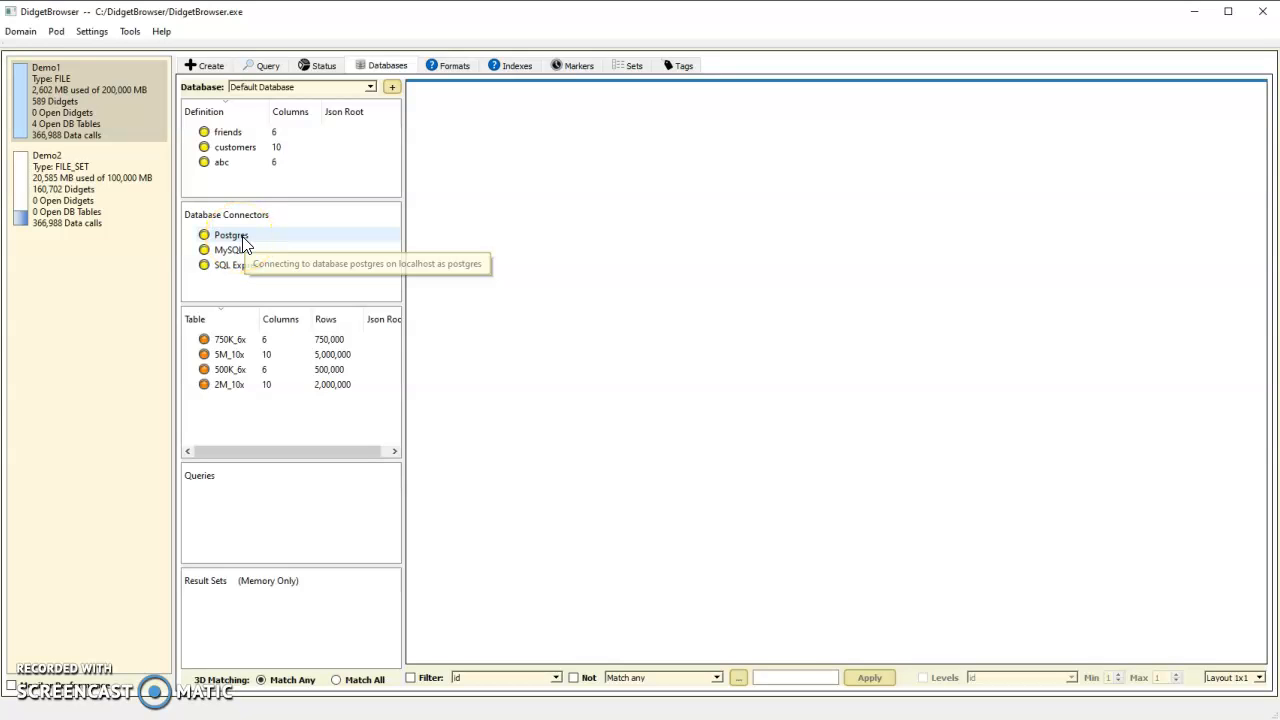
pyautogui.doubleClick(243, 244)
pyautogui.click(555, 238)
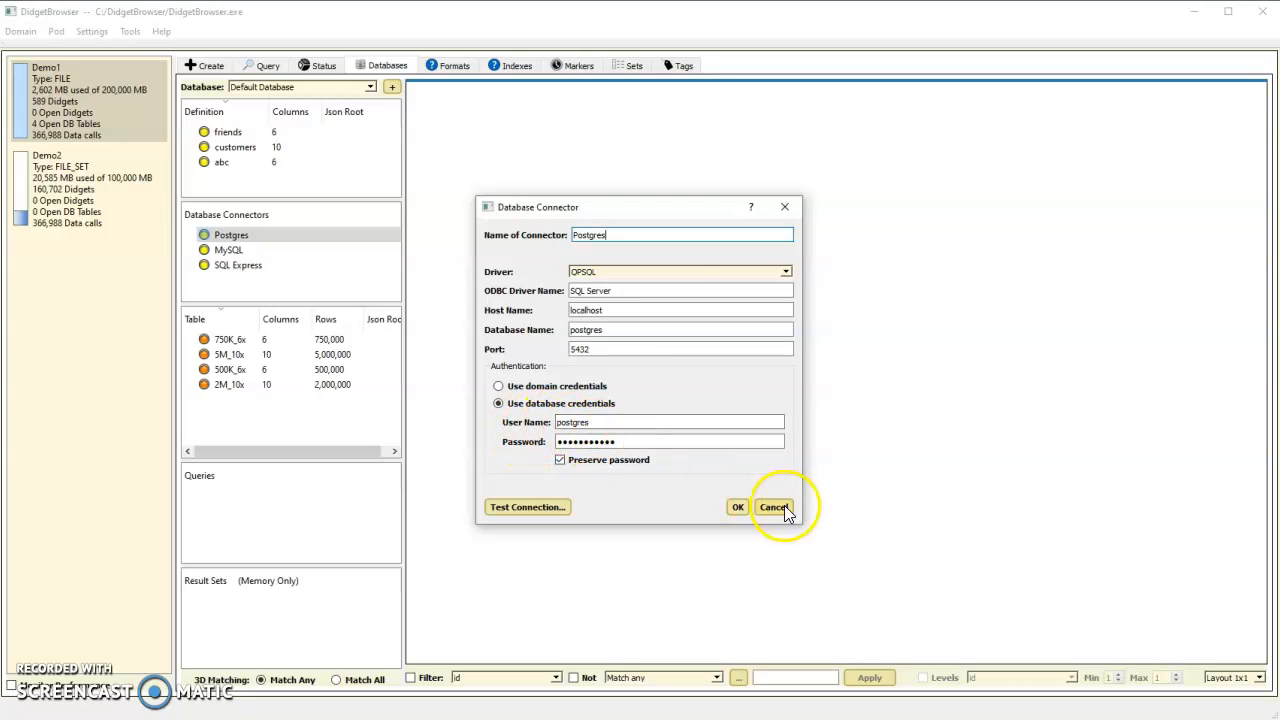
pyautogui.click(524, 510)
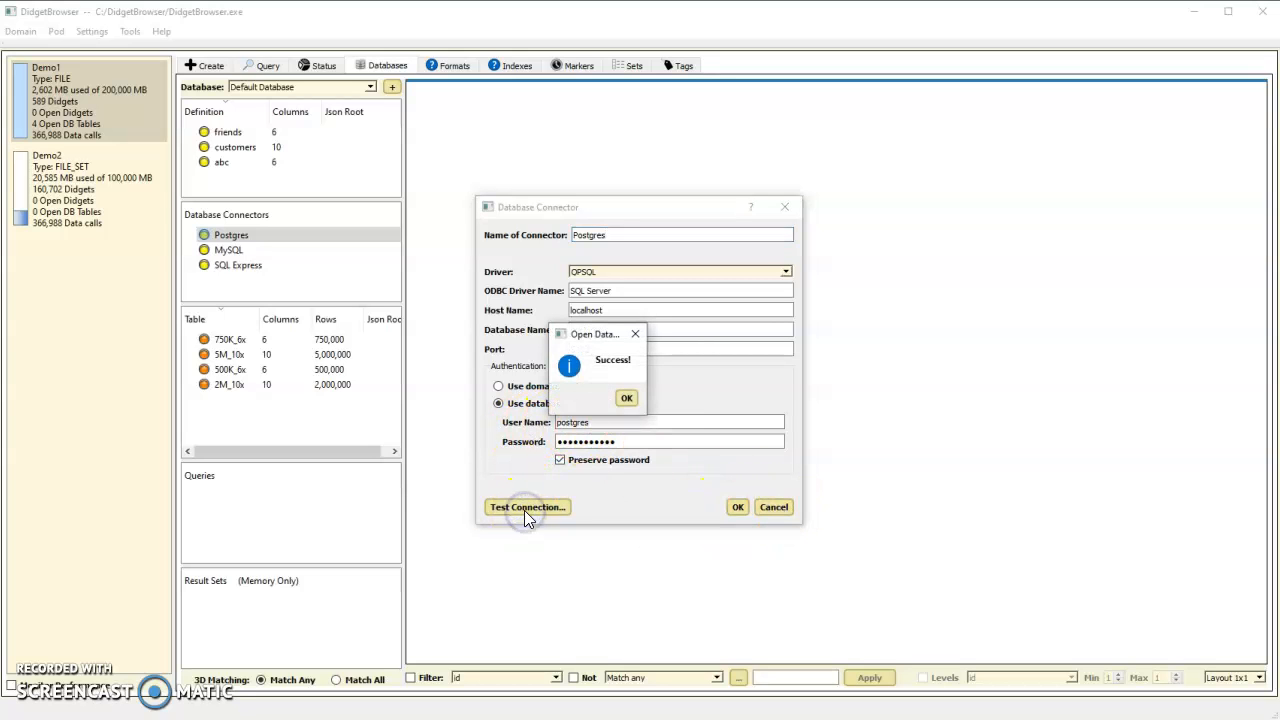
pyautogui.click(628, 399)
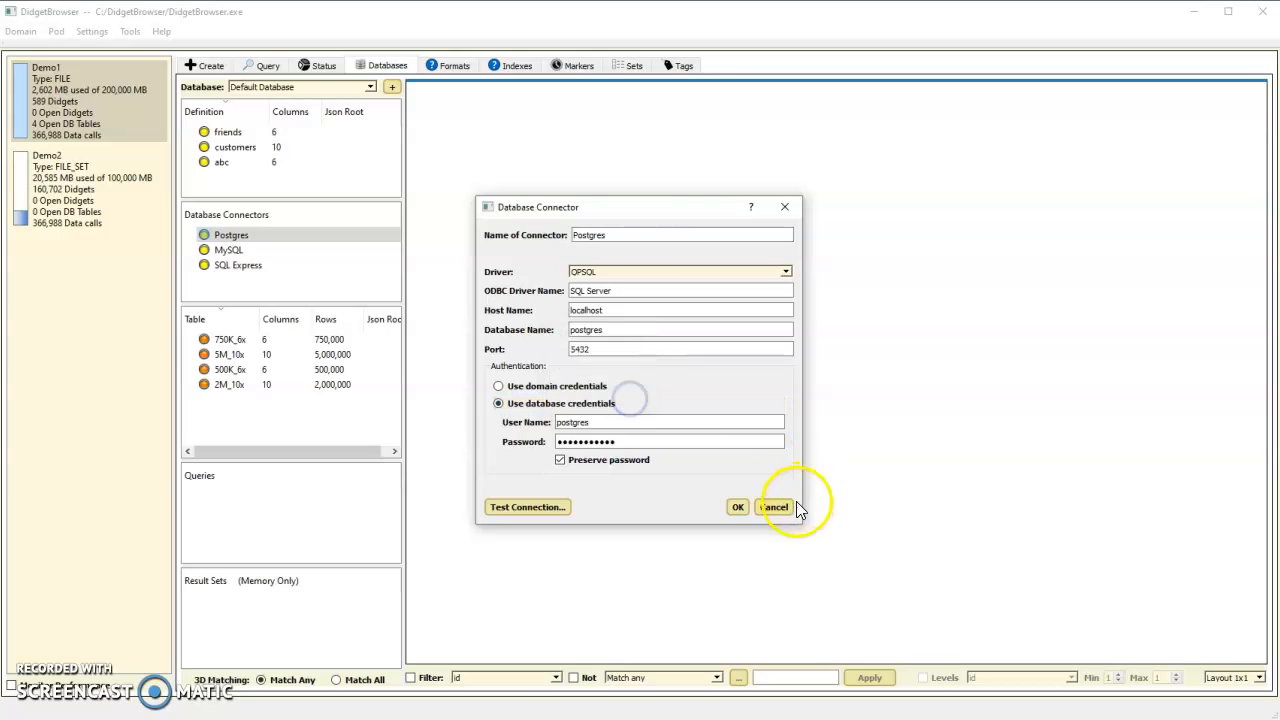
pyautogui.click(776, 509)
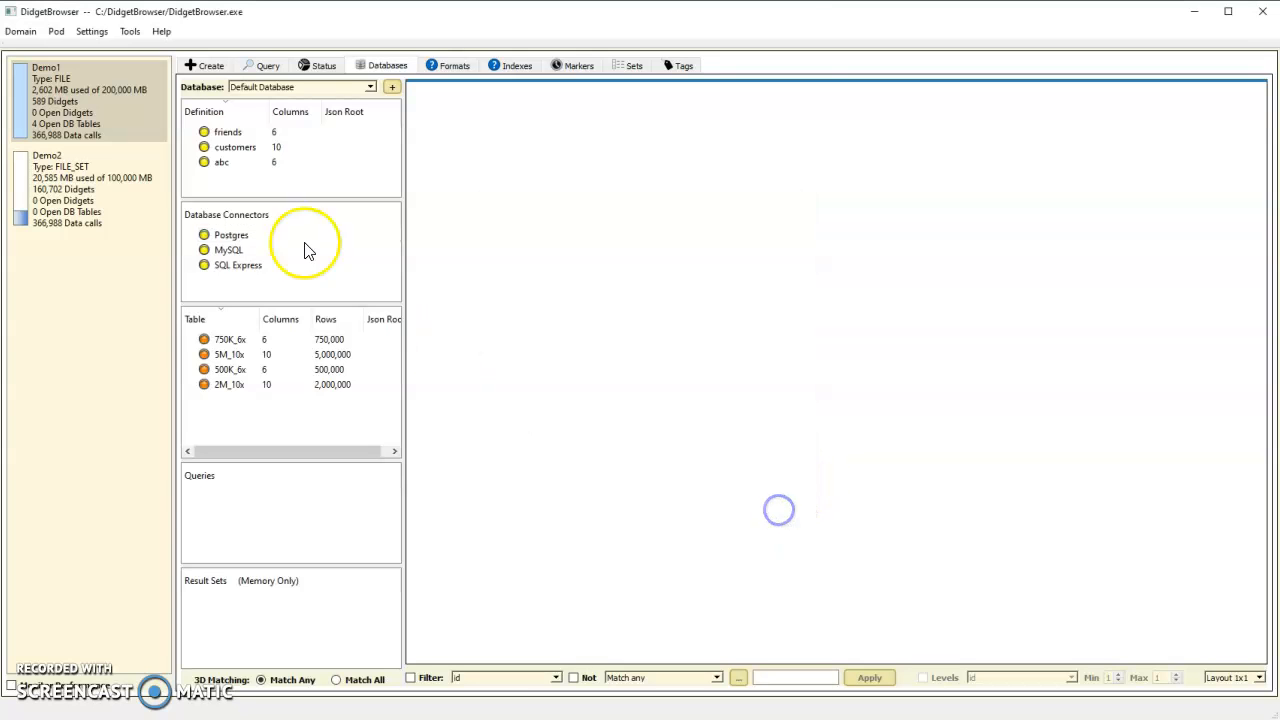
# Create a view on the Postgres connector from the test.crimes table and name it Thefts in 2015.
pyautogui.rightClick(237, 244)
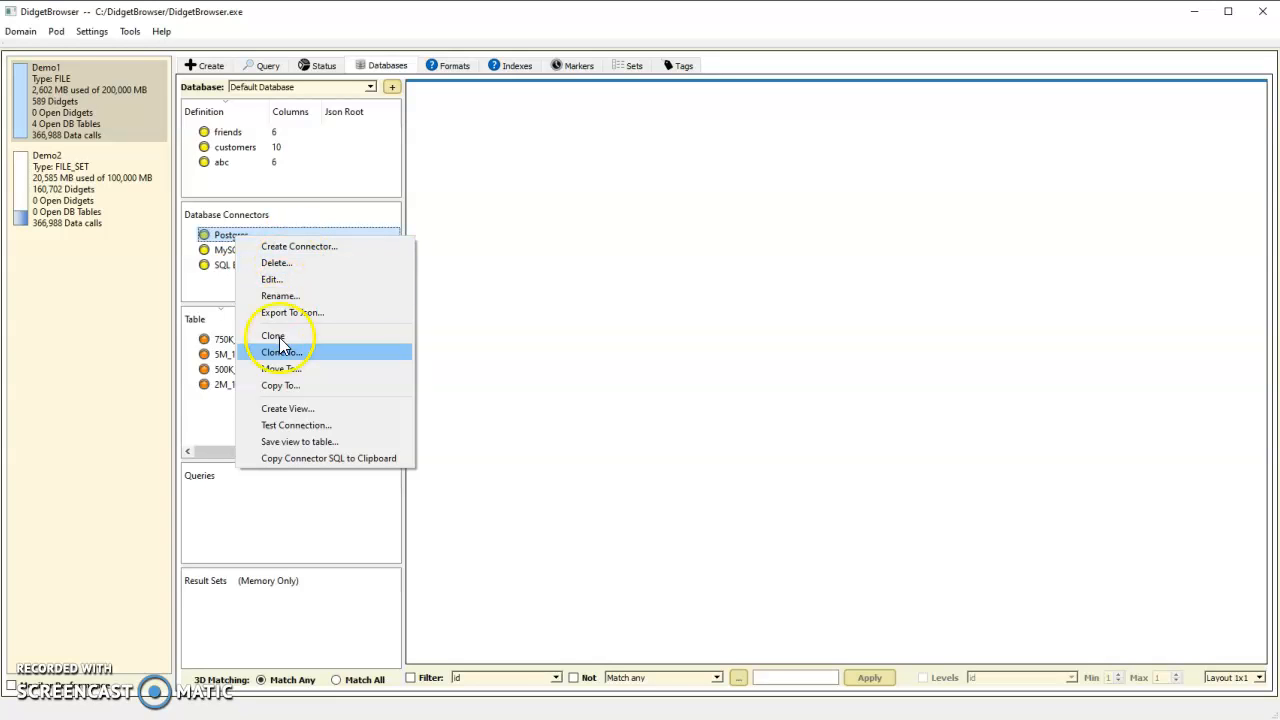
pyautogui.click(288, 409)
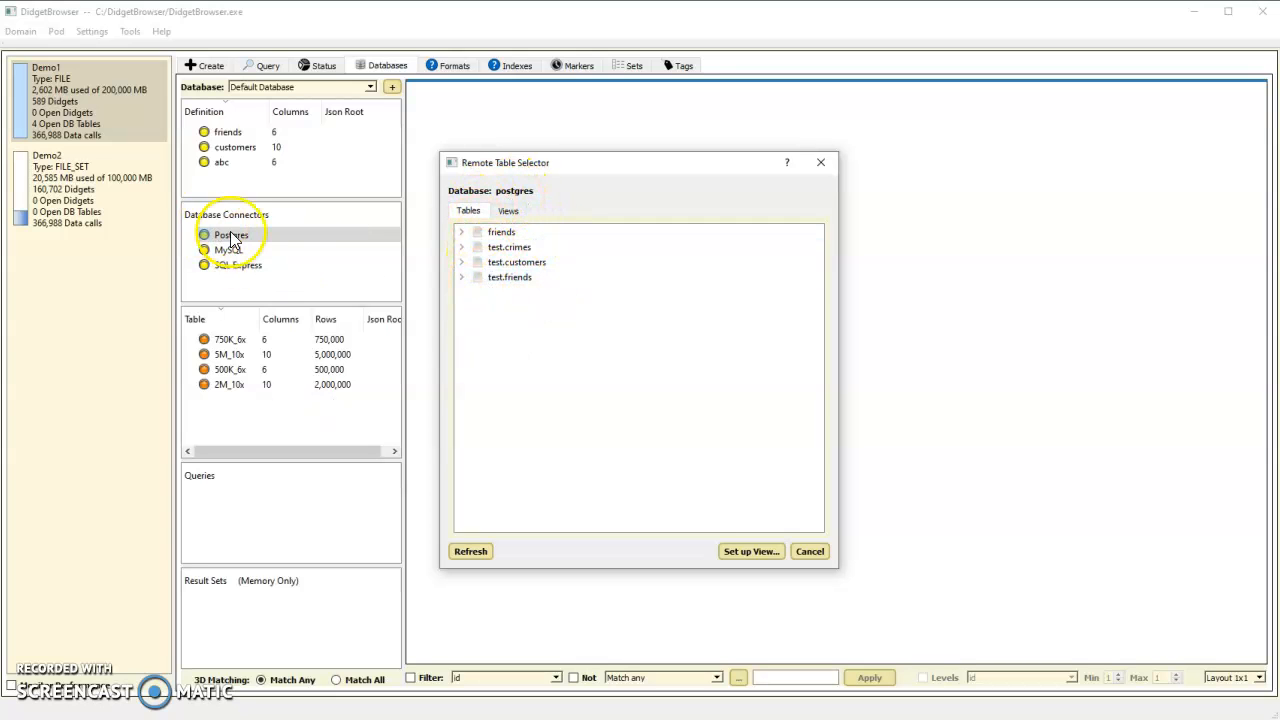
pyautogui.click(515, 246)
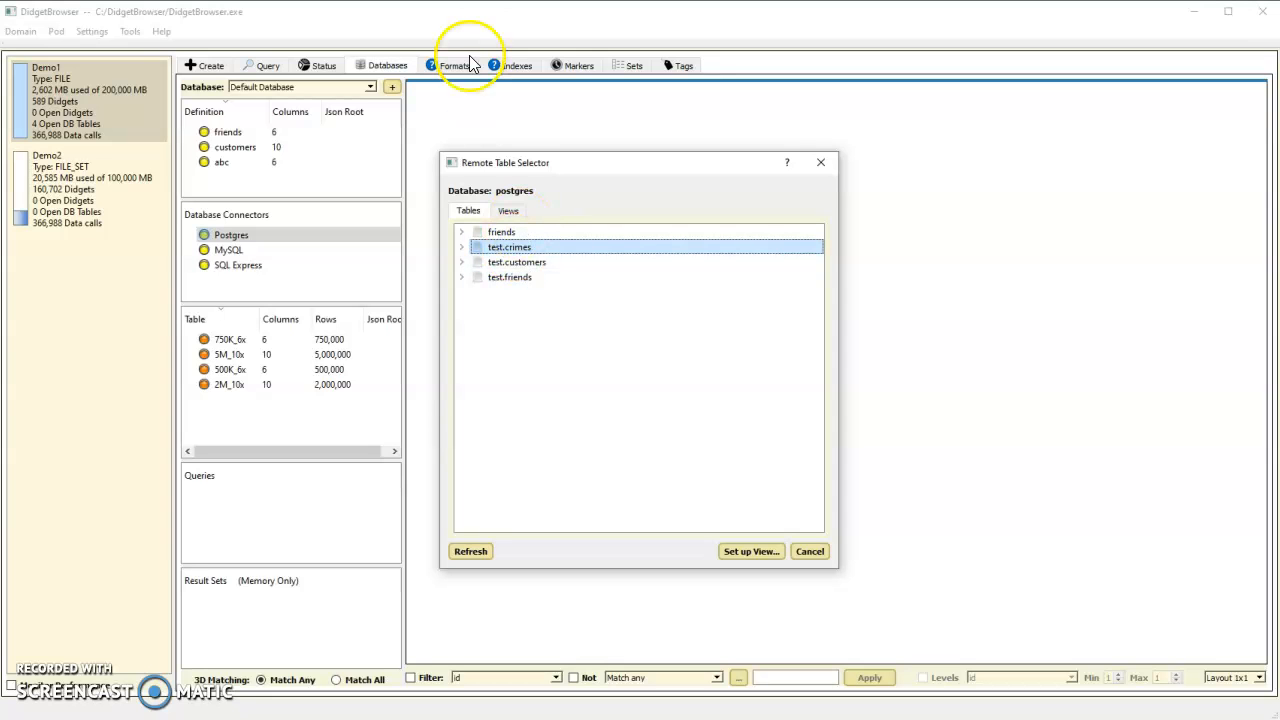
pyautogui.click(752, 552)
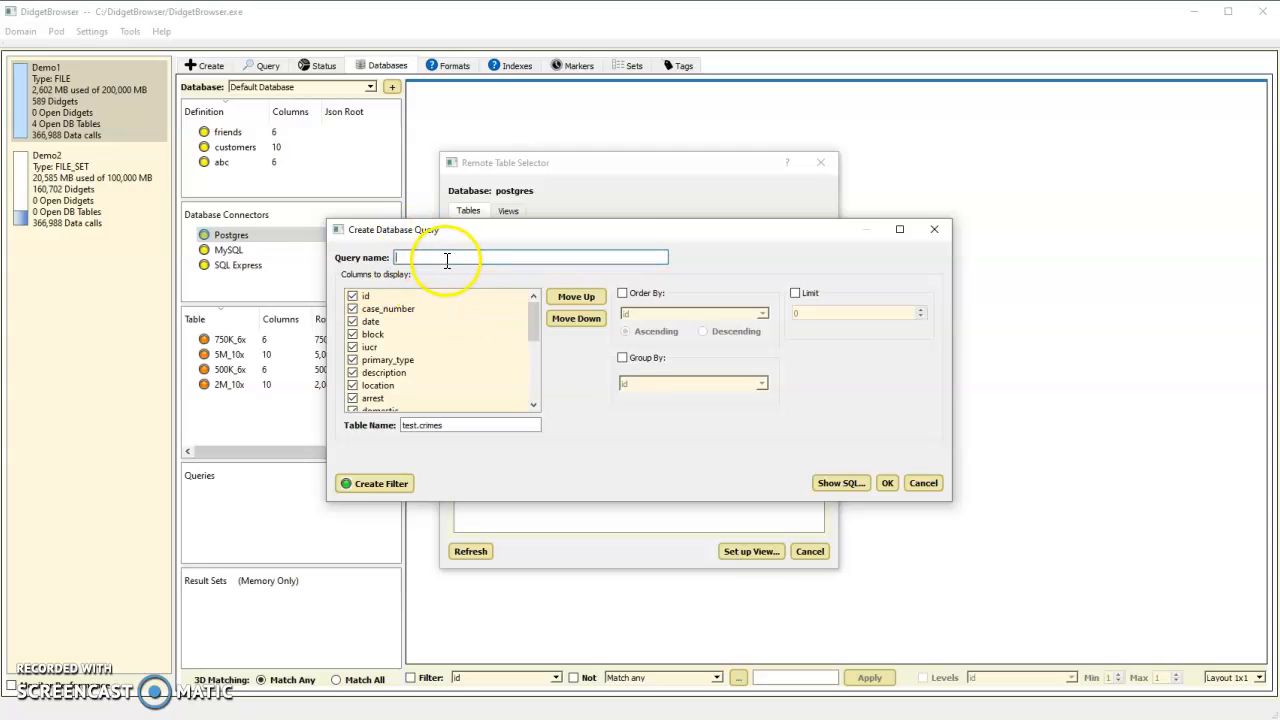
pyautogui.write('Thefts in 2015')
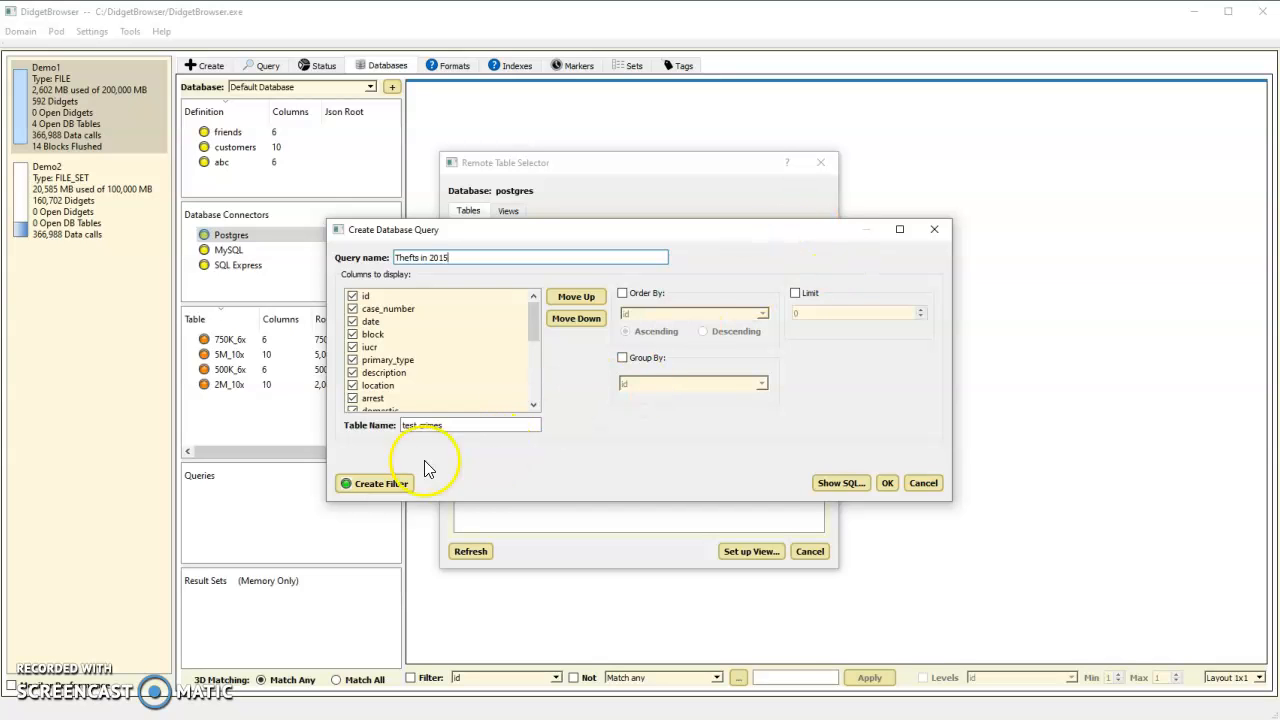
# Add a filter to the Thefts in 2015 query requiring primary_type to equal THEFT.
pyautogui.click(384, 484)
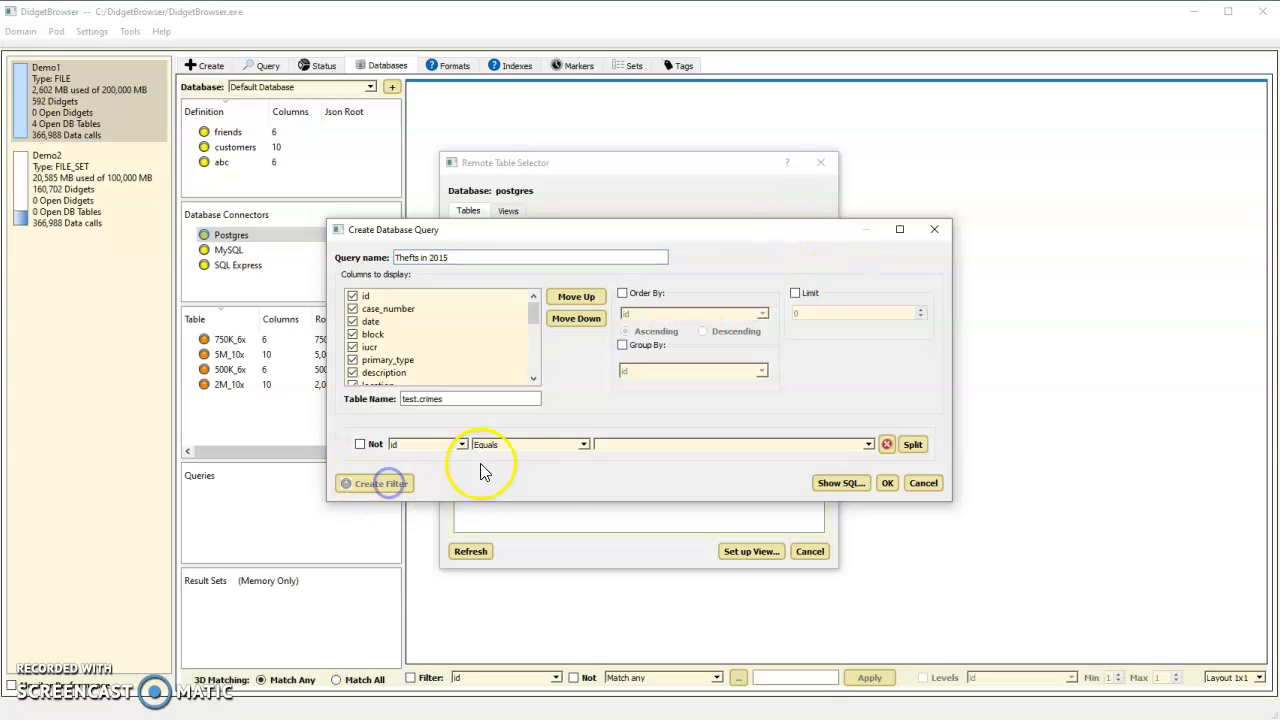
pyautogui.click(463, 445)
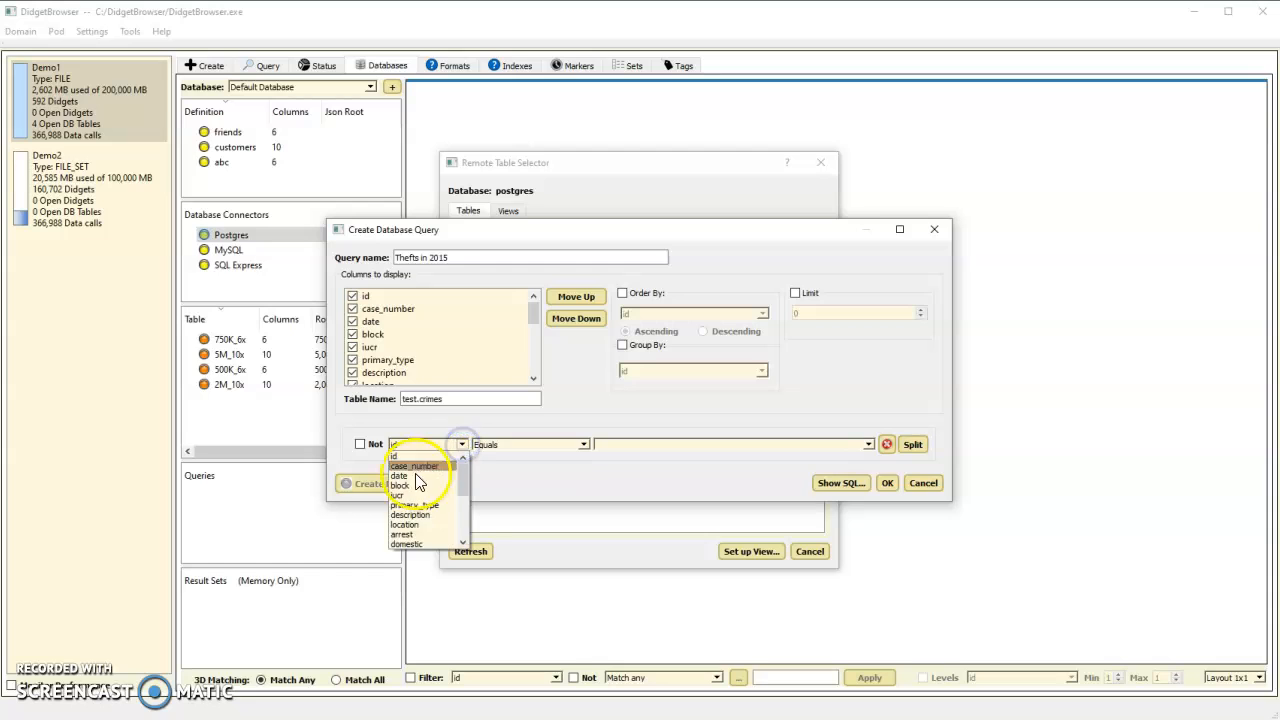
pyautogui.click(420, 506)
pyautogui.click(625, 445)
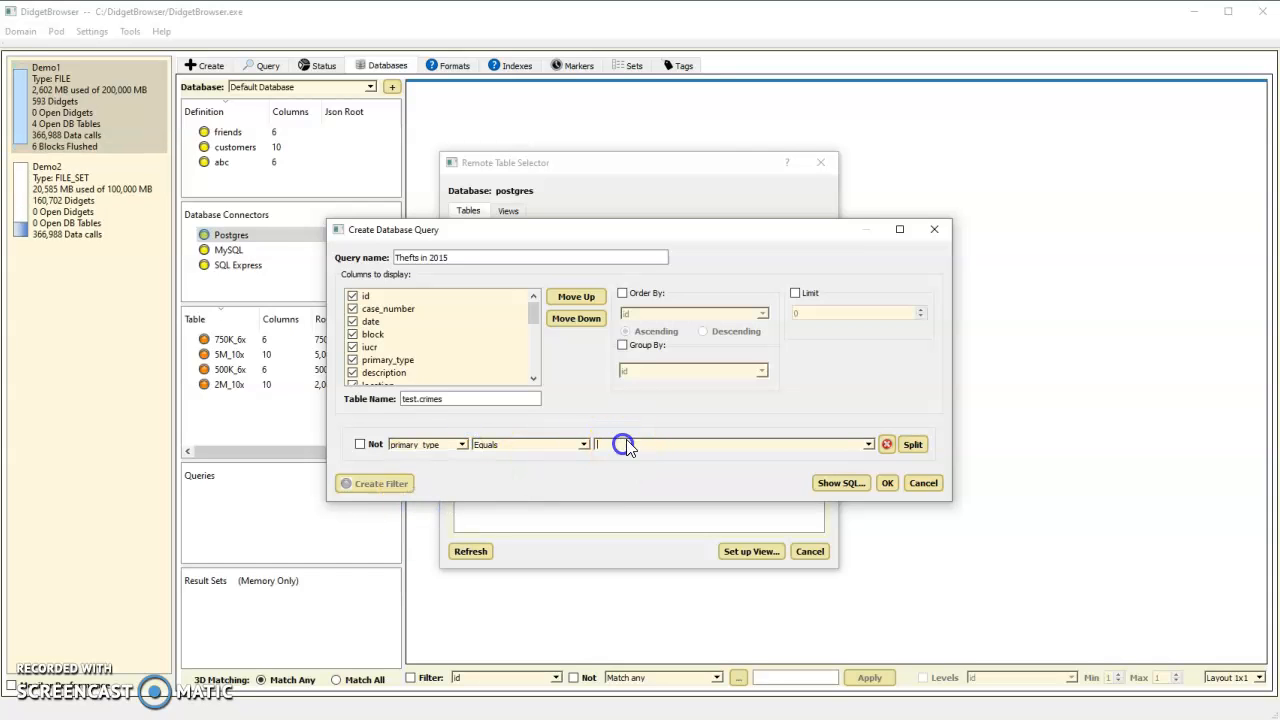
# Split the filter into two conditions joined by AND, and set the second to year equals 2015.
pyautogui.click(912, 446)
pyautogui.click(914, 446)
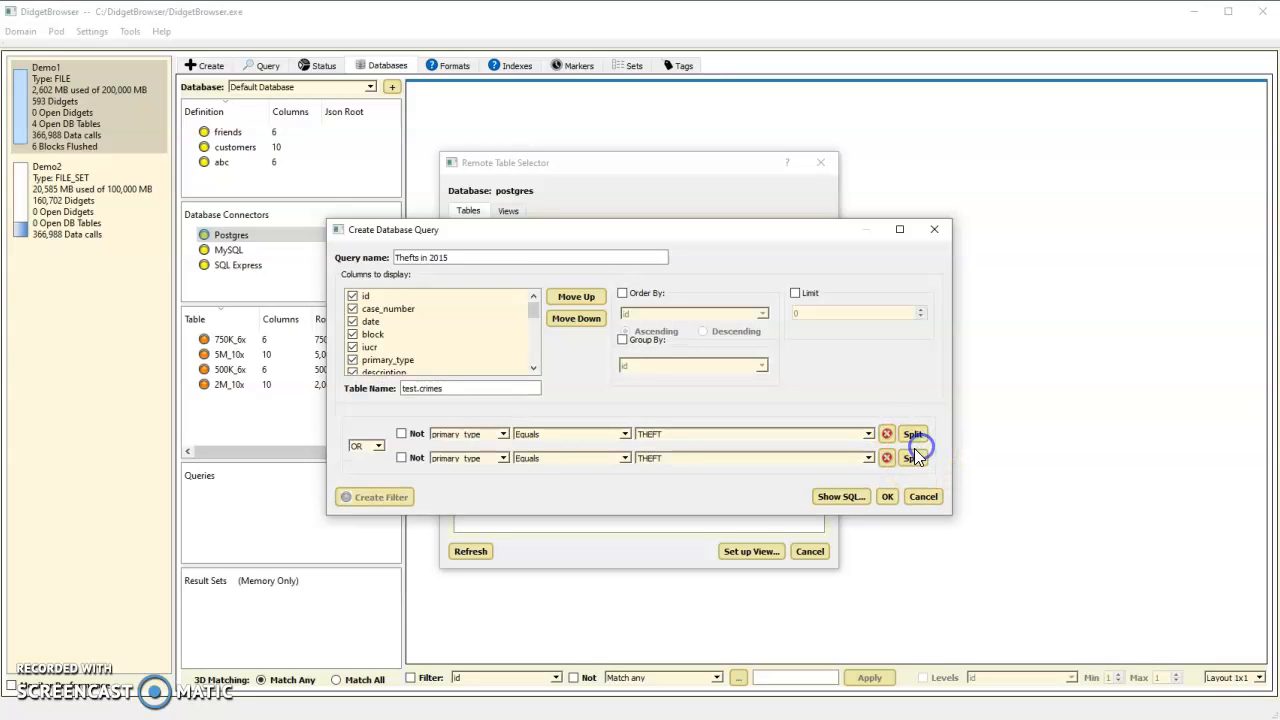
pyautogui.click(369, 457)
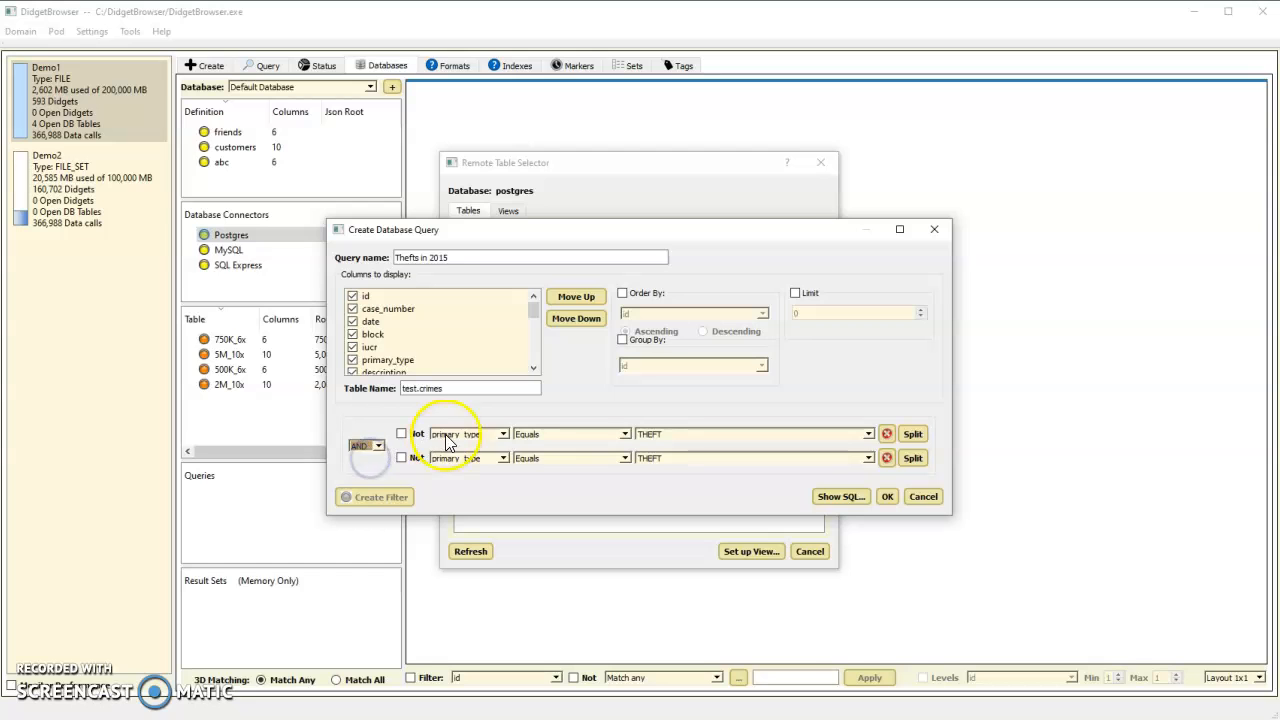
pyautogui.click(503, 459)
pyautogui.scroll(-2, 460, 520)
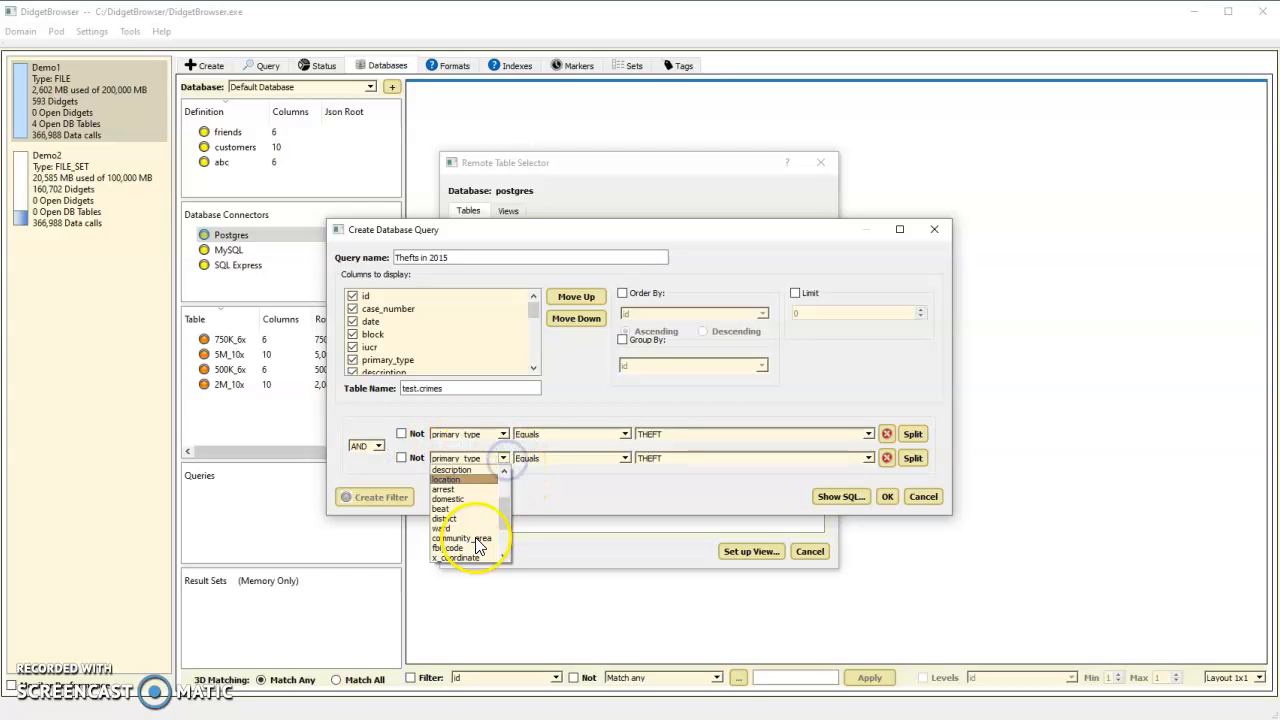
pyautogui.scroll(-2, 457, 530)
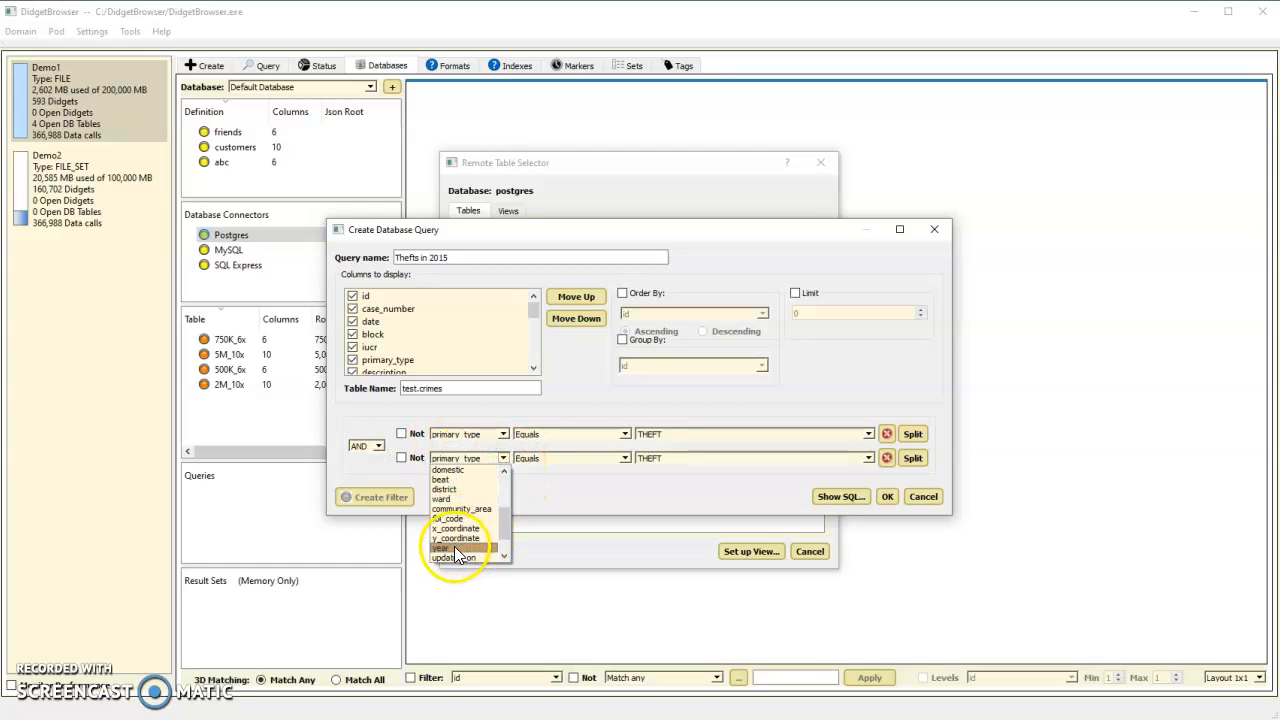
pyautogui.click(454, 546)
pyautogui.click(628, 458)
pyautogui.write('2015')
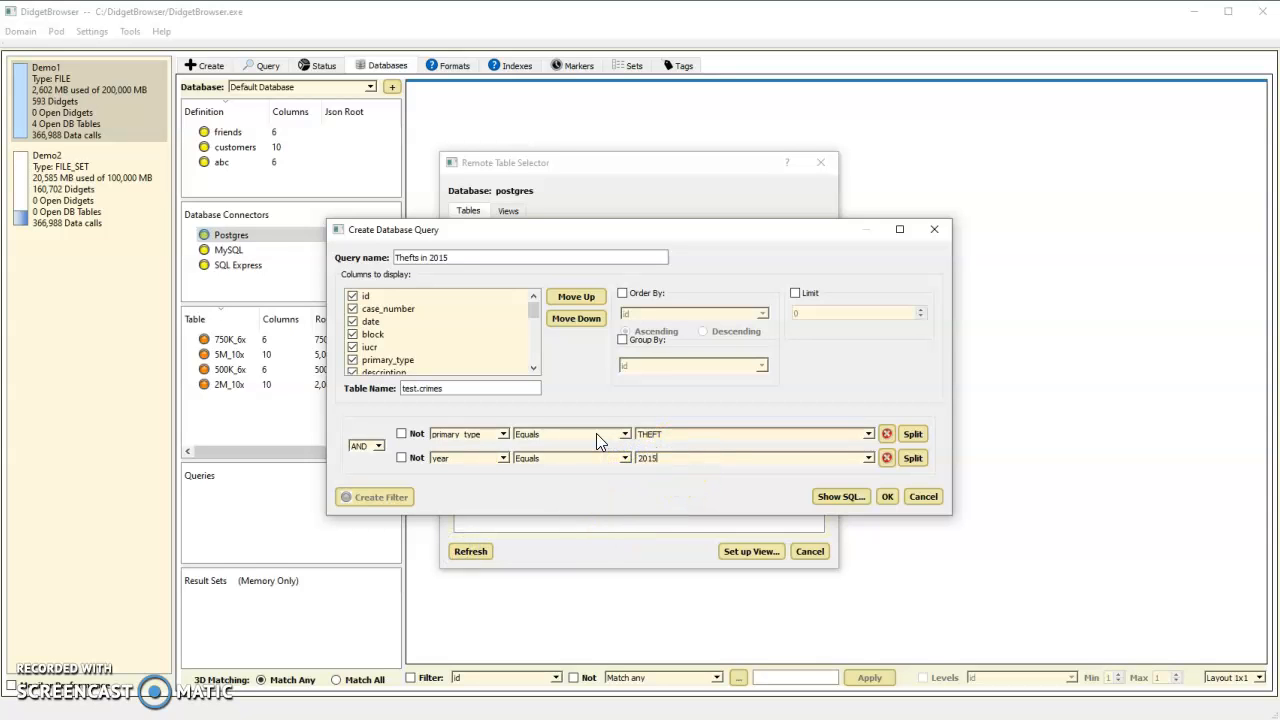
# Review the generated SQL for the Thefts in 2015 query and save the view.
pyautogui.click(843, 497)
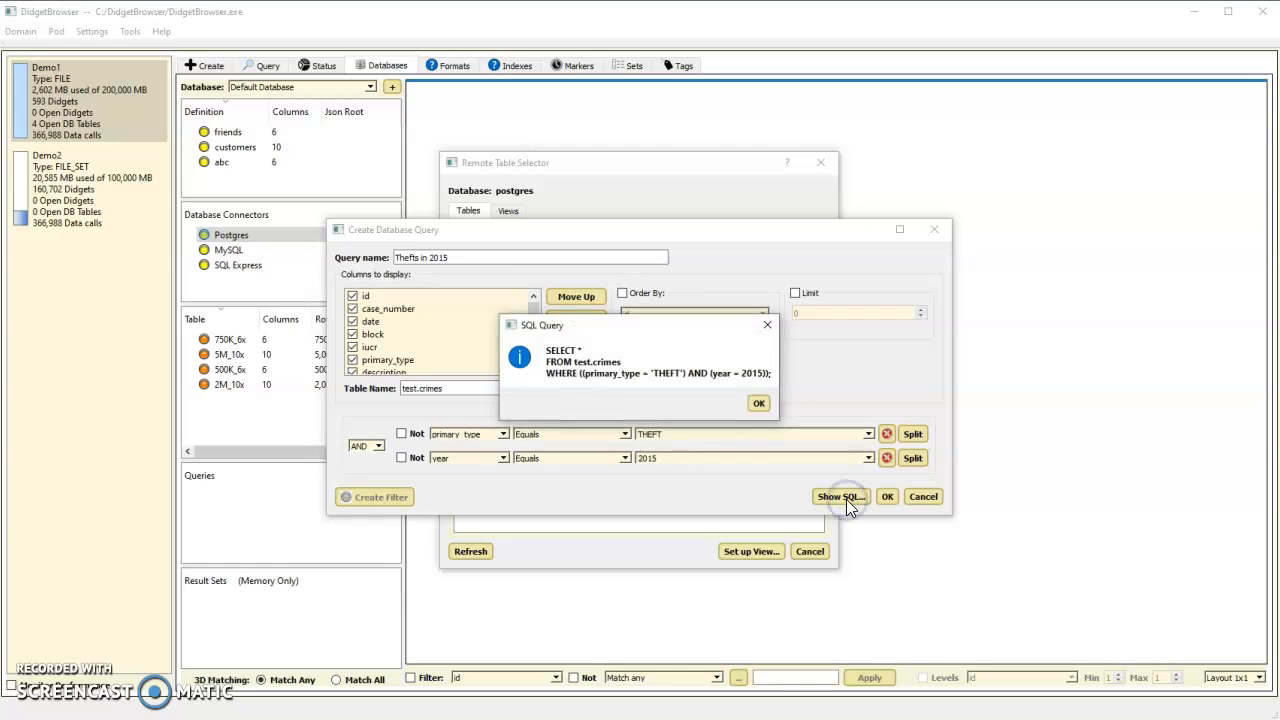
pyautogui.click(759, 404)
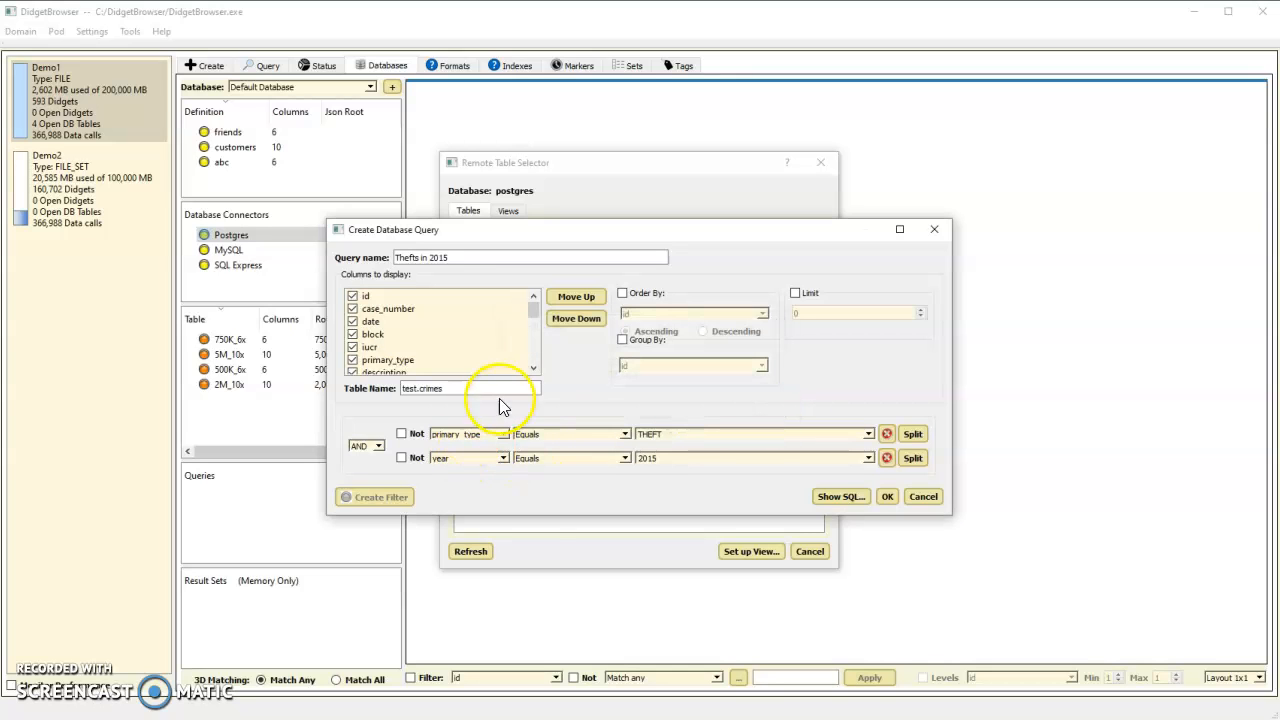
pyautogui.click(888, 498)
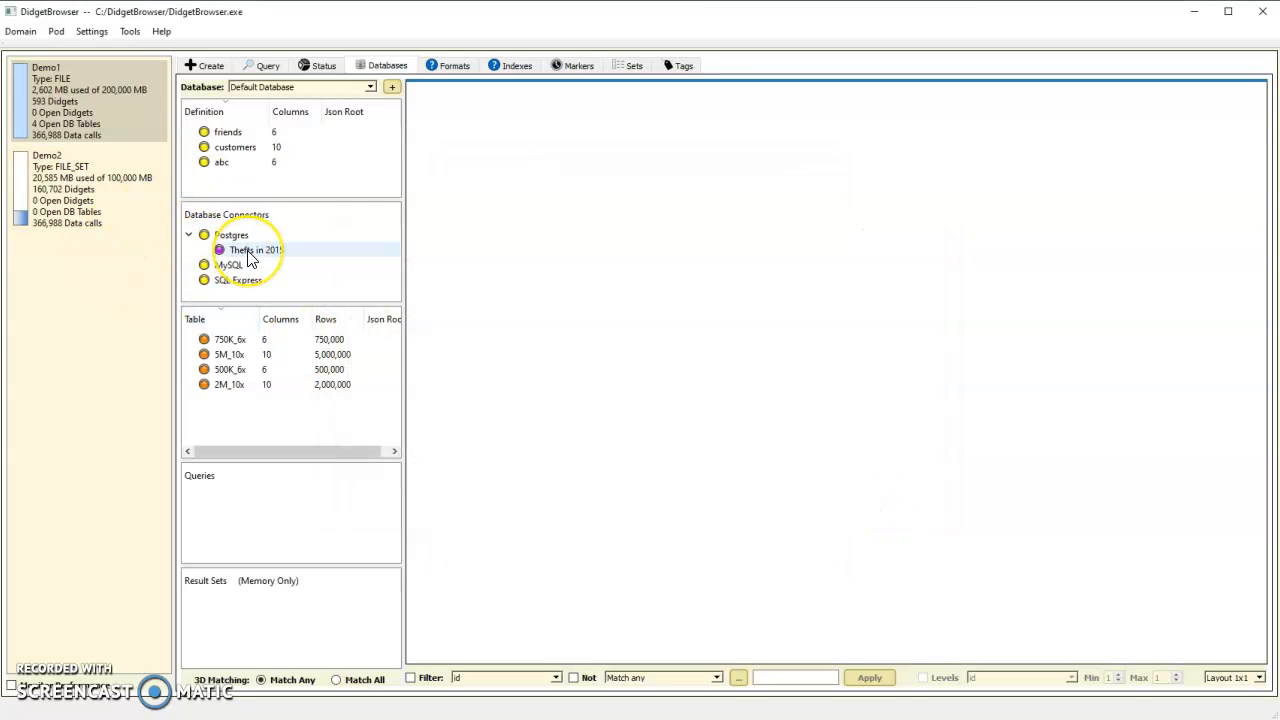
# Save the Thefts in 2015 view to a new table named Thefts in 2015 and display the table's contents.
pyautogui.moveTo(248, 258)
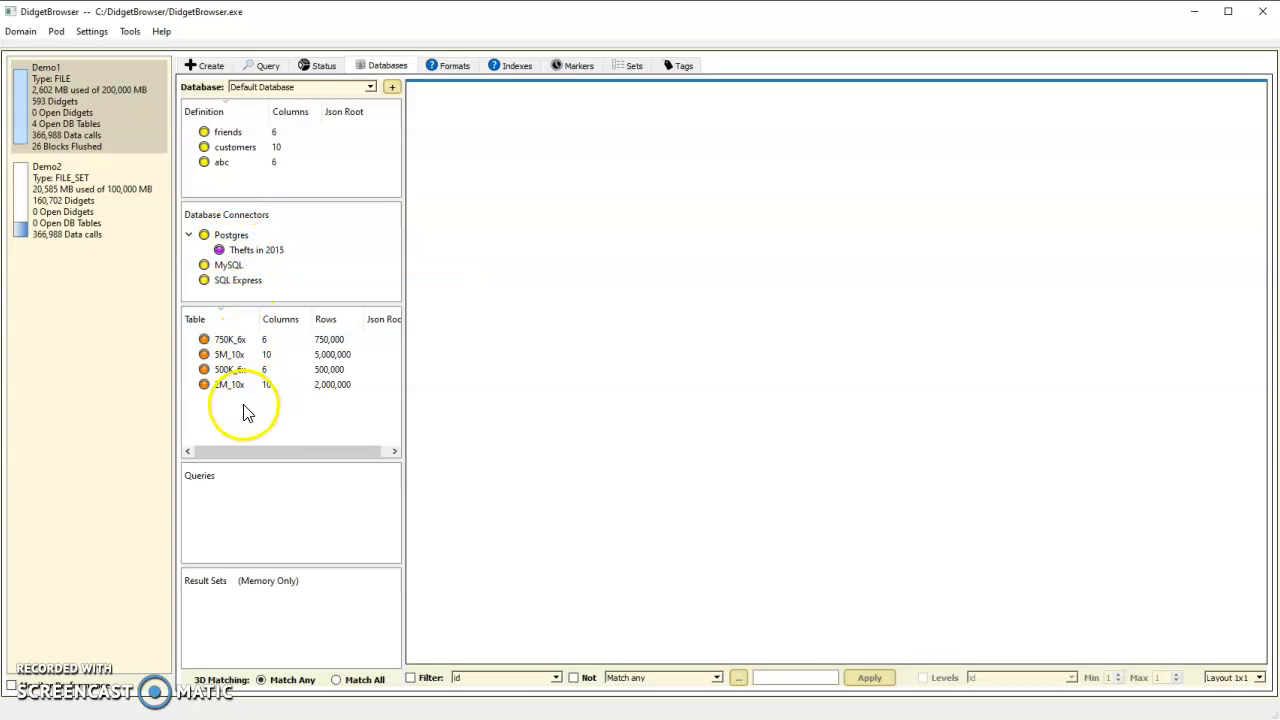
pyautogui.doubleClick(254, 252)
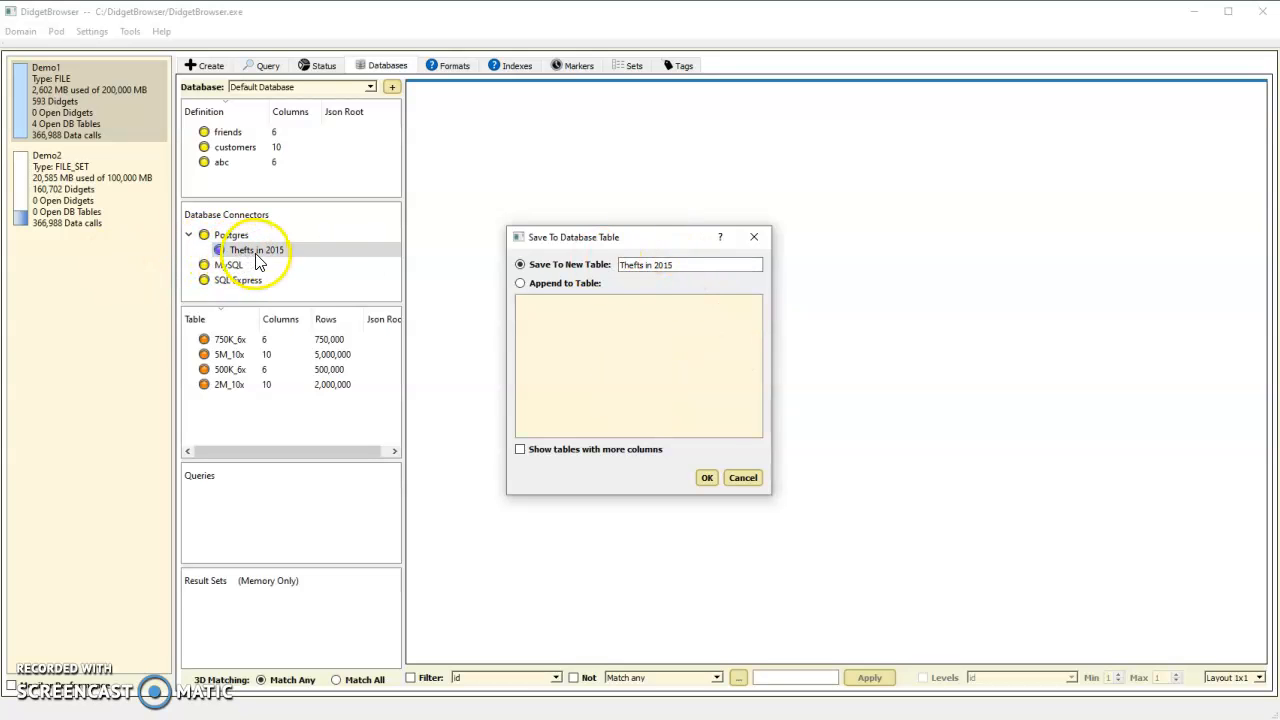
pyautogui.click(707, 478)
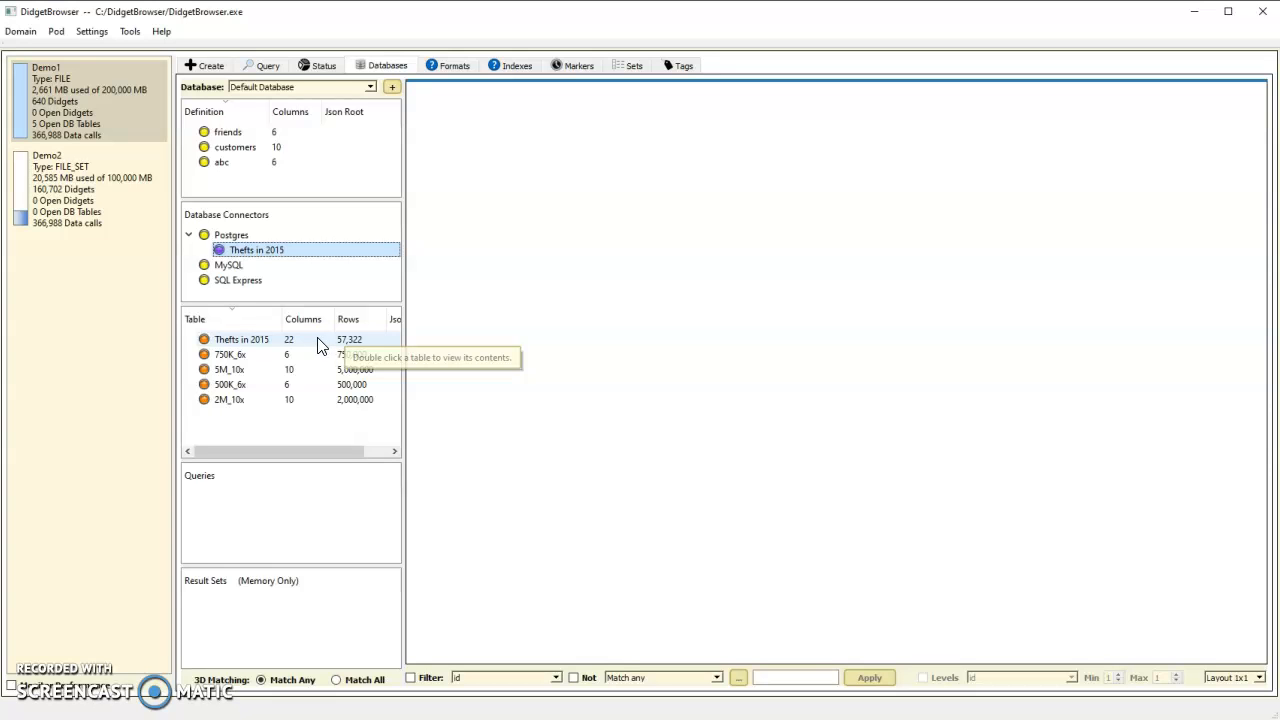
pyautogui.doubleClick(319, 345)
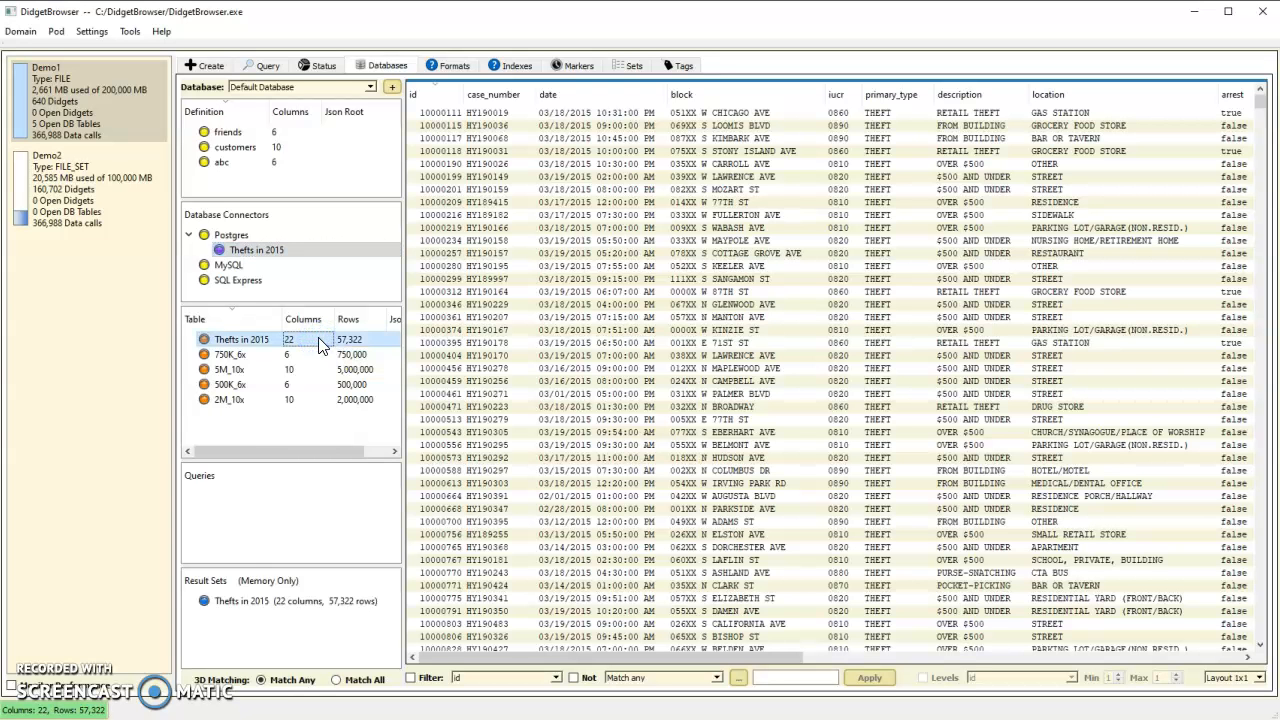
# Clone the Thefts in 2015 view under the Postgres connector and name the clone Thefts in 2016.
pyautogui.moveTo(278, 252)
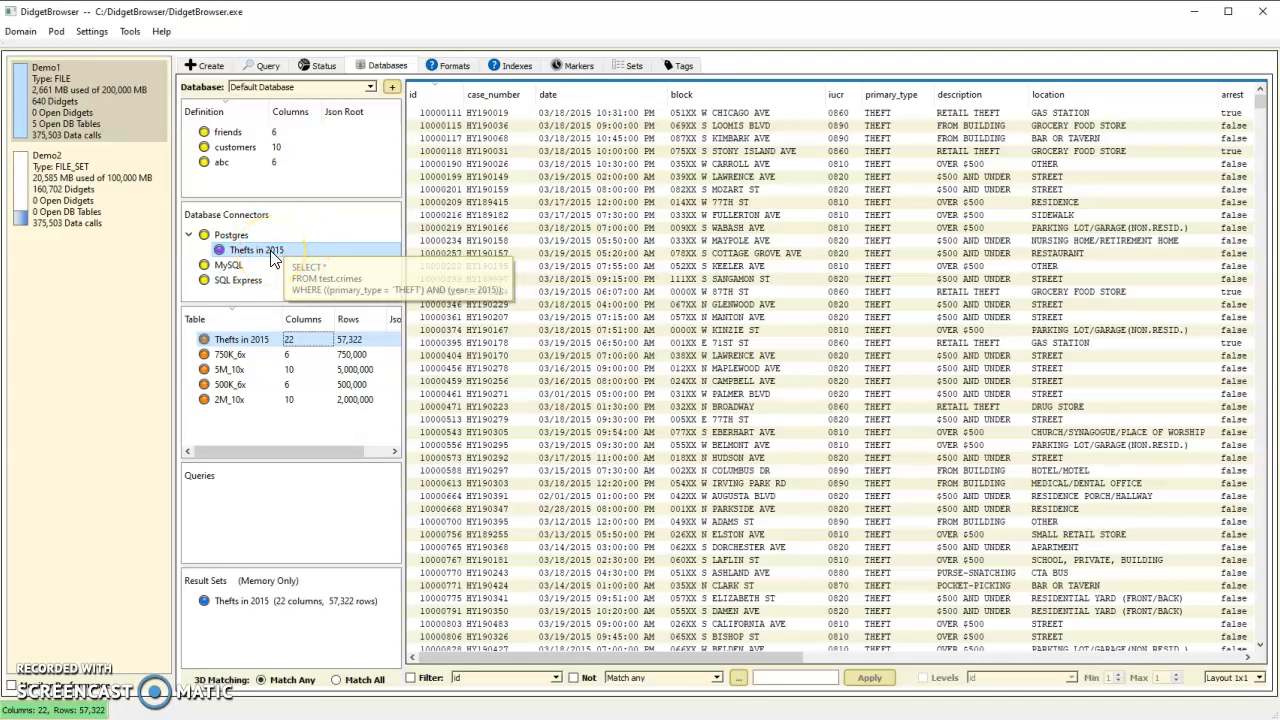
pyautogui.rightClick(270, 250)
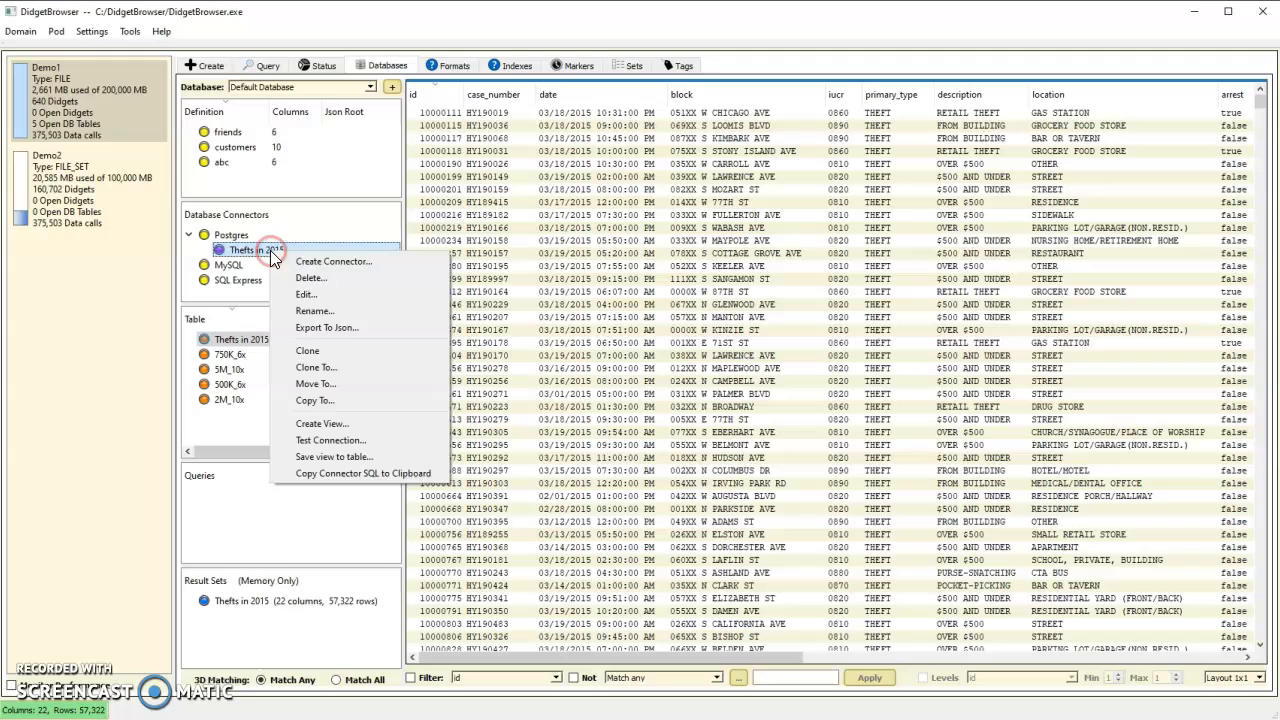
pyautogui.click(309, 350)
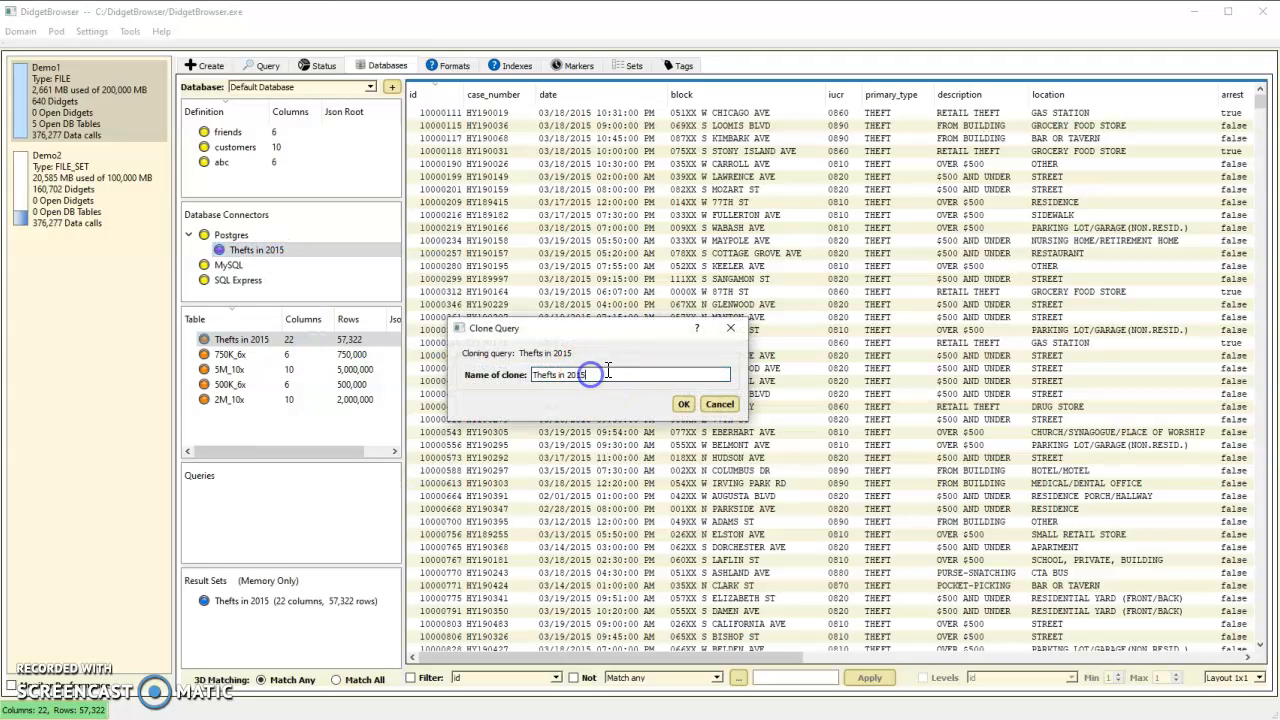
pyautogui.press('BackSpace')
pyautogui.write('6')
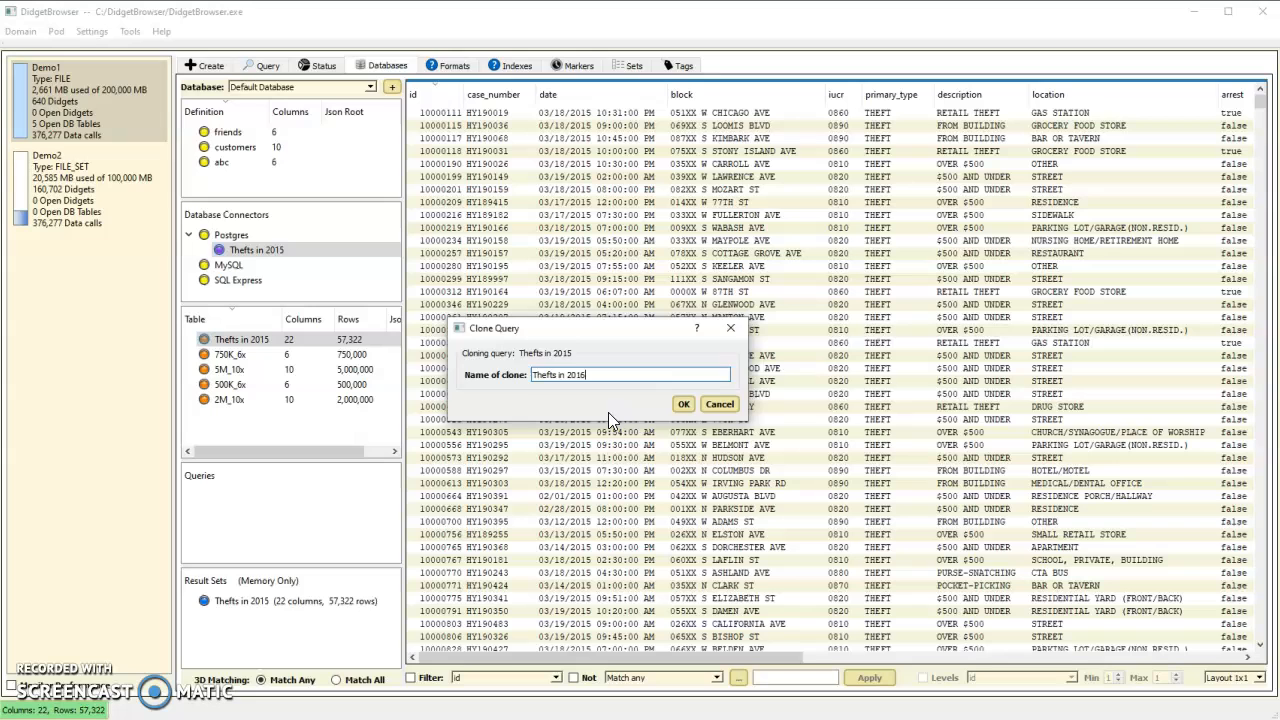
pyautogui.click(683, 404)
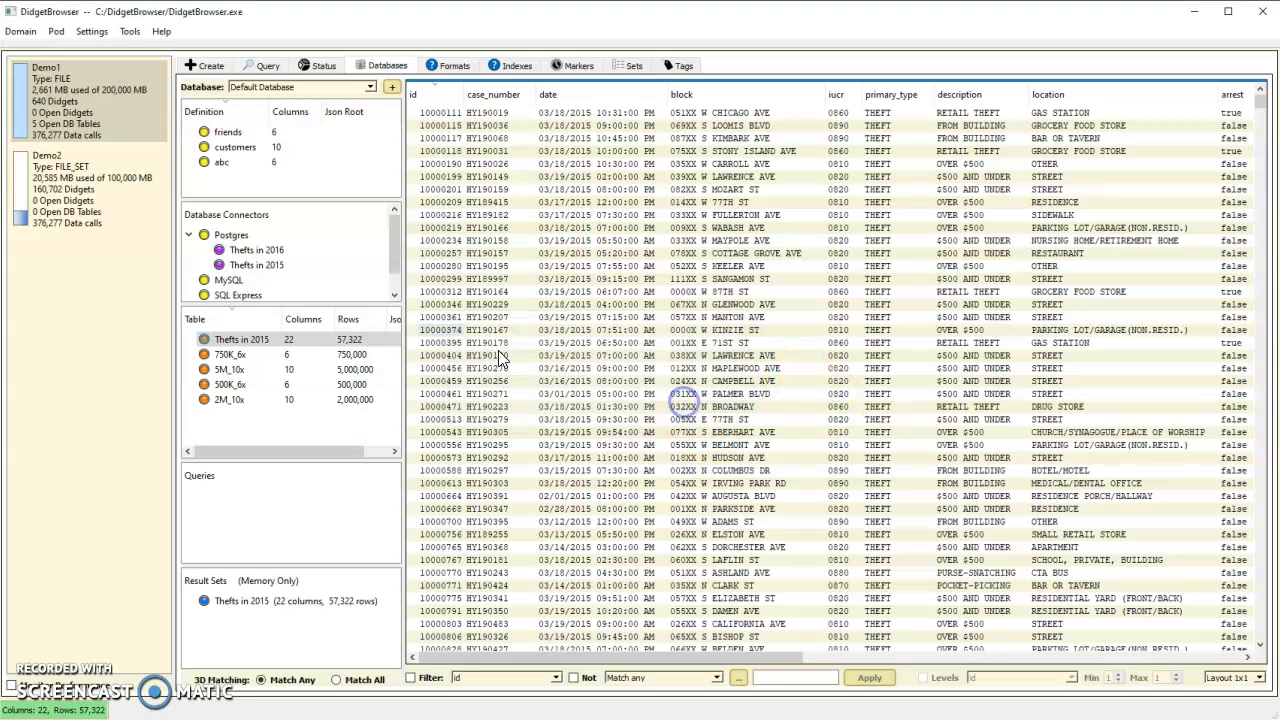
# Edit the Thefts in 2016 view under the Postgres connector so its year condition equals 2016, and save the query.
pyautogui.click(270, 257)
pyautogui.rightClick(270, 256)
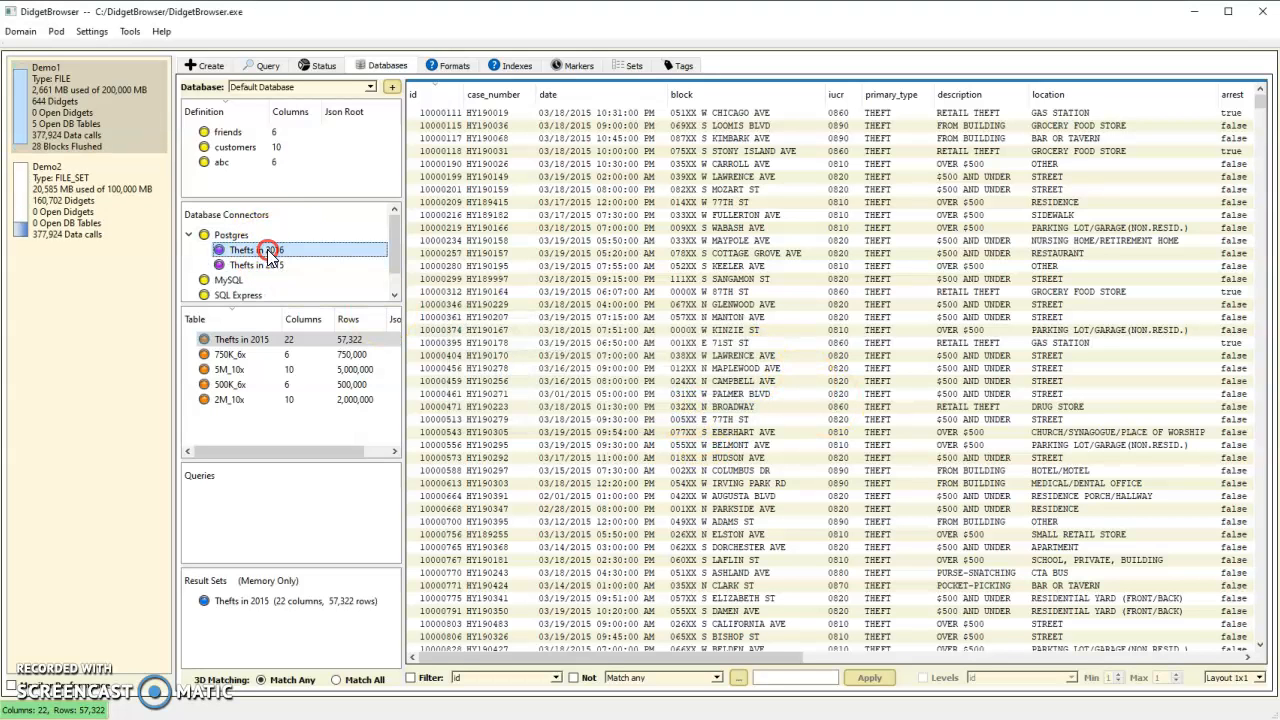
pyautogui.click(297, 295)
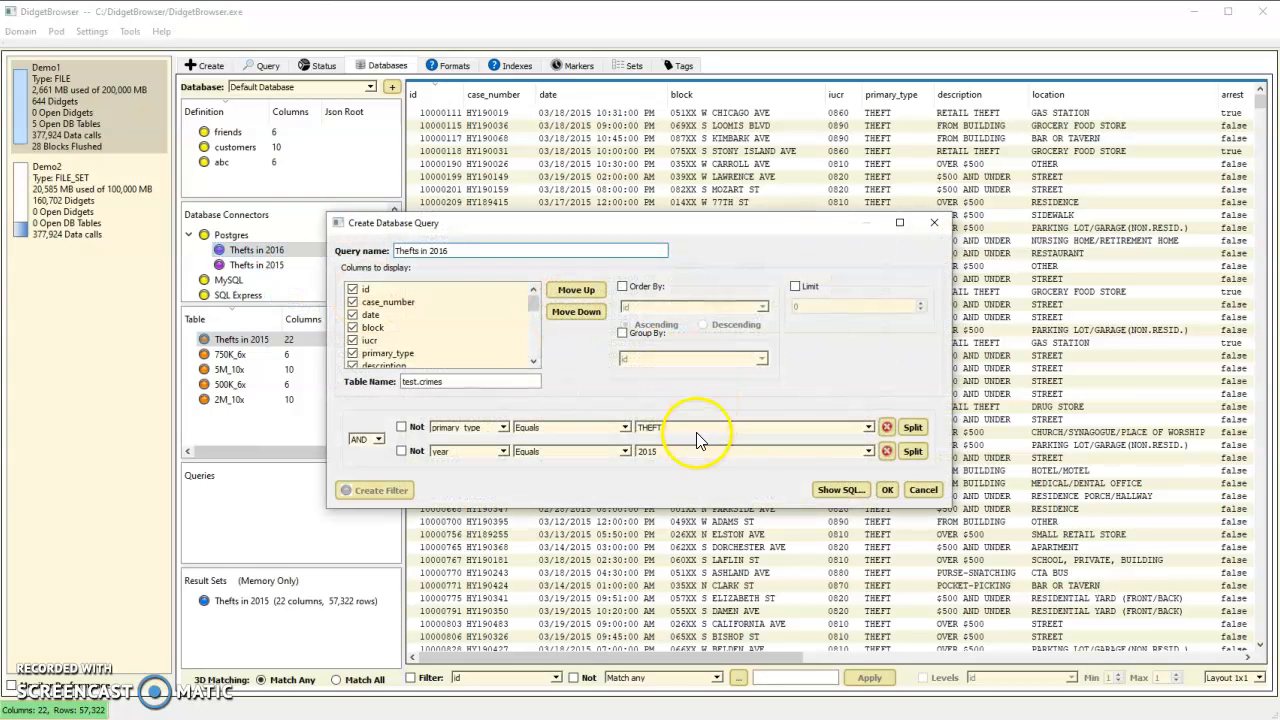
pyautogui.click(664, 451)
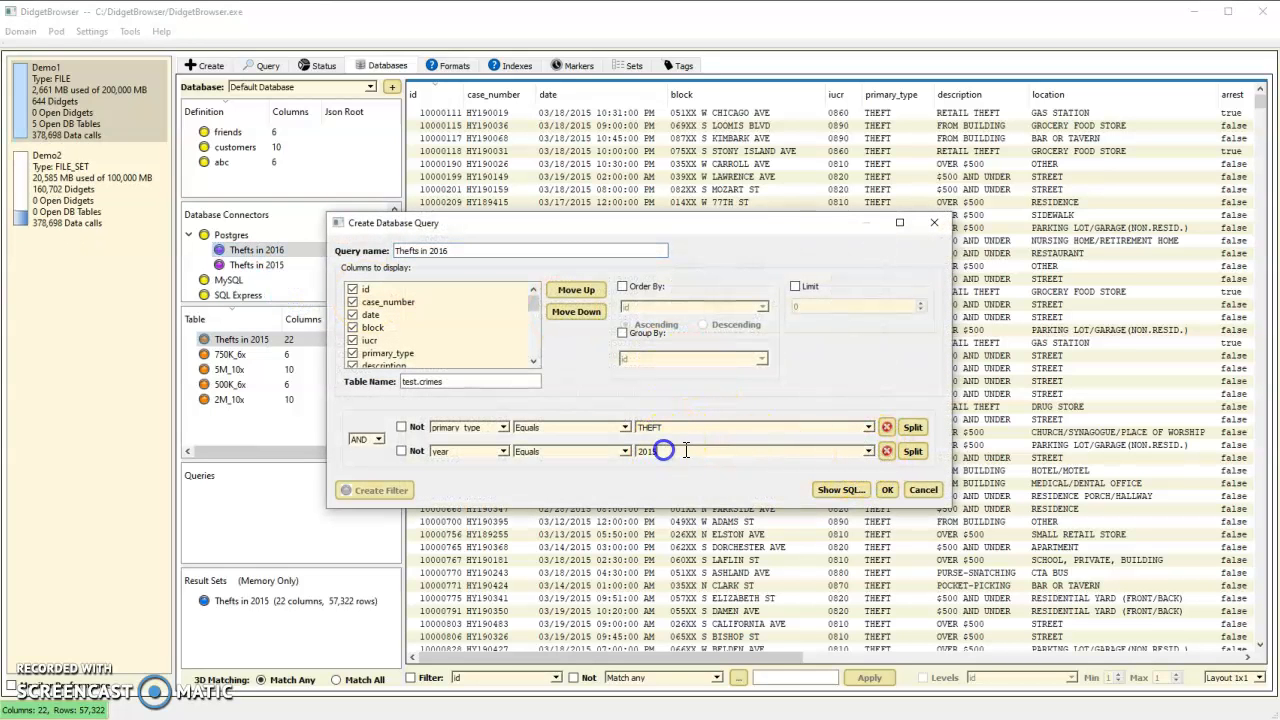
pyautogui.click(873, 510)
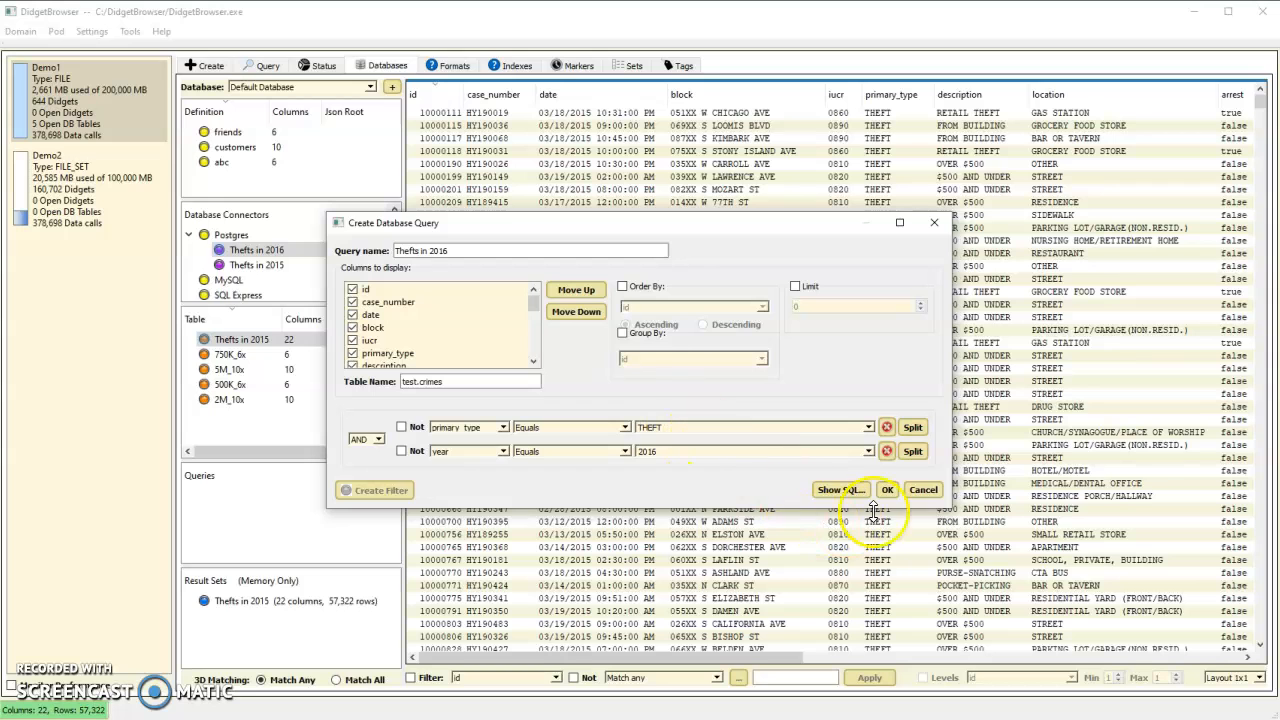
pyautogui.click(888, 489)
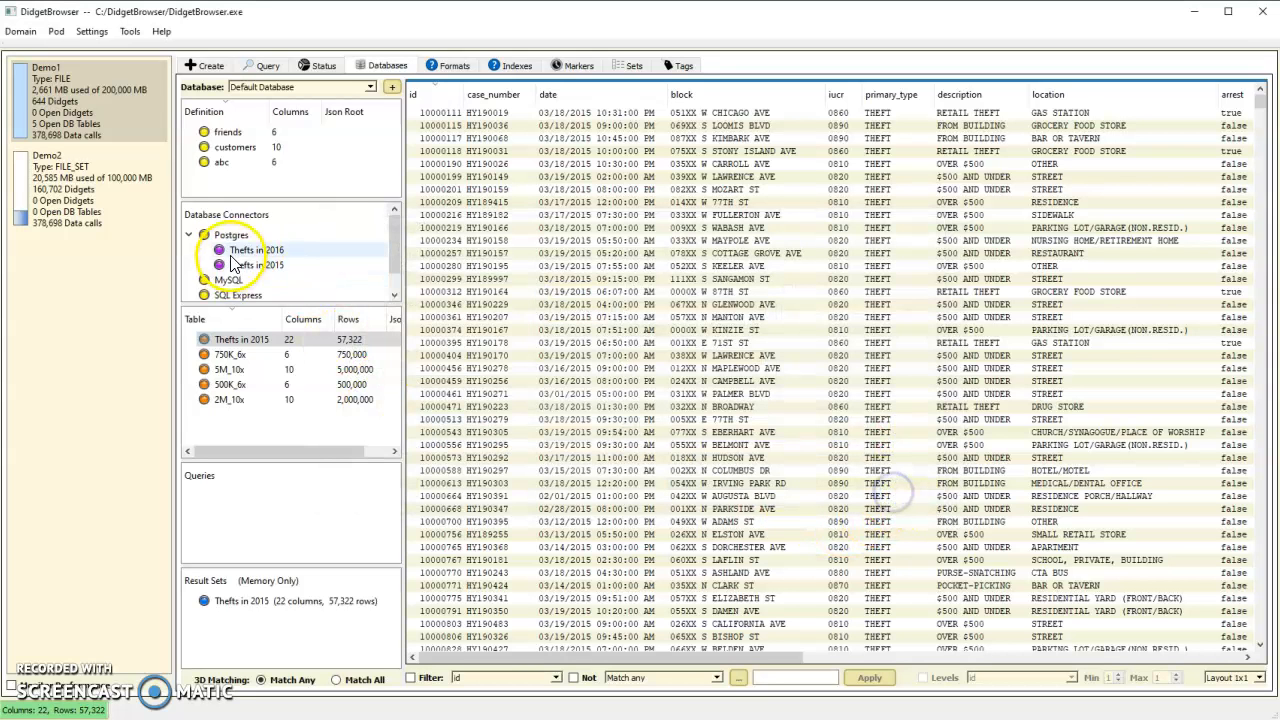
# Run the Thefts in 2016 view and save its results to a new table named Thefts in 2016.
pyautogui.doubleClick(268, 258)
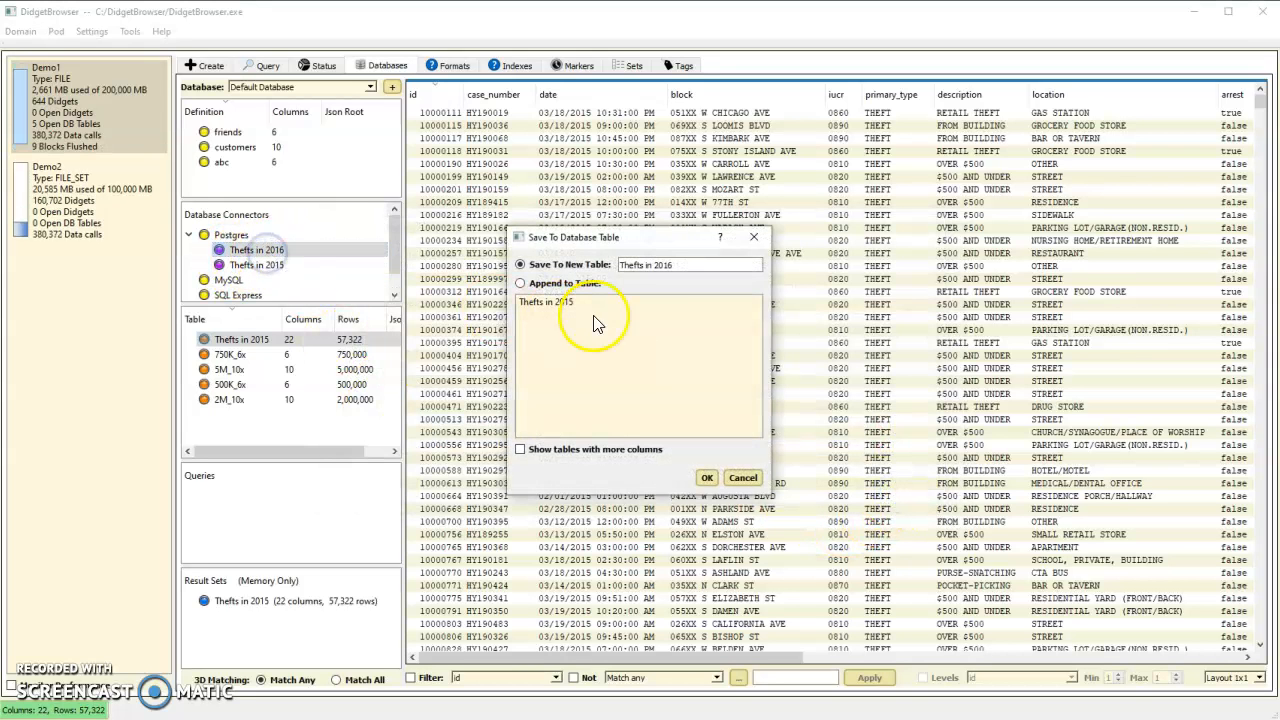
pyautogui.click(716, 476)
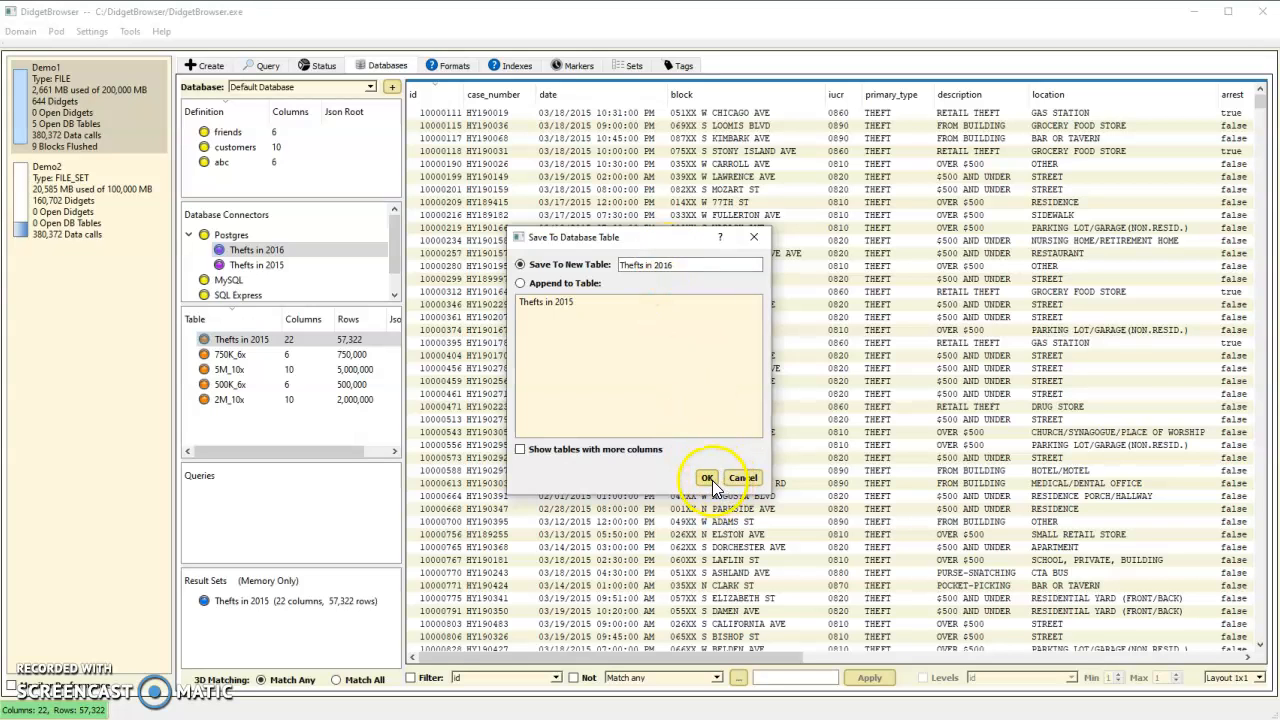
pyautogui.click(710, 481)
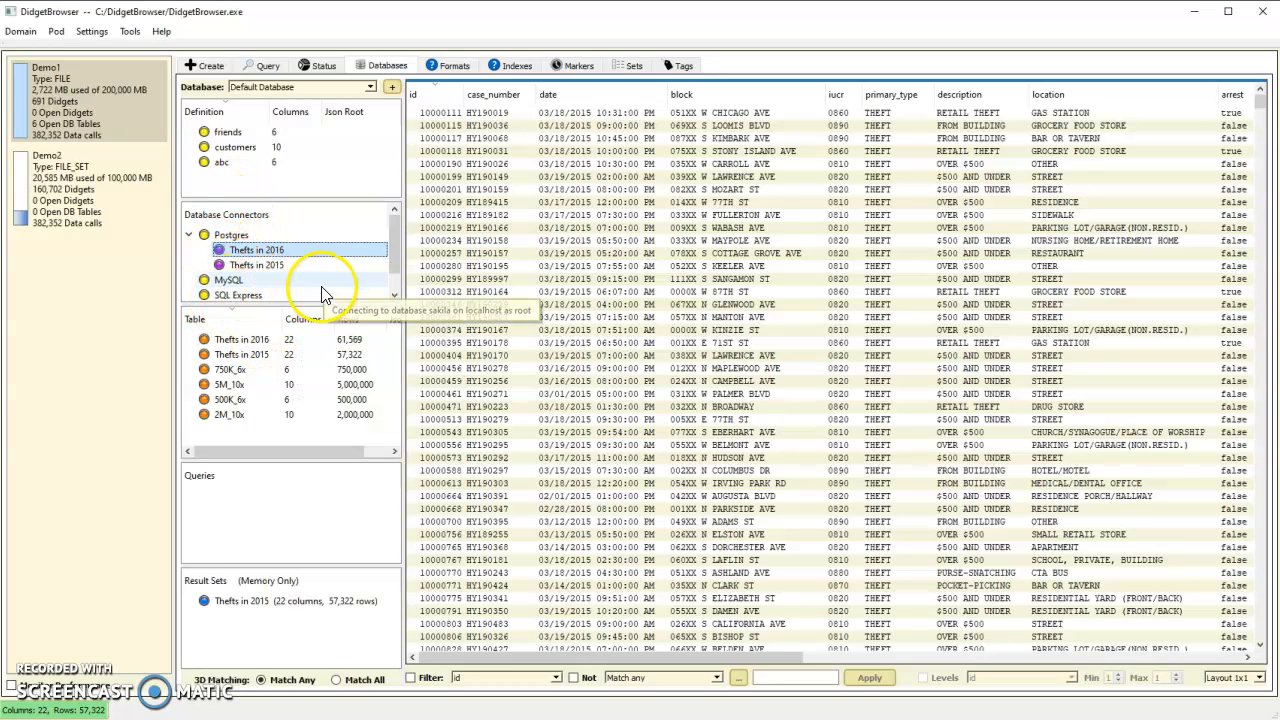
# Export the friends, customers and abc table definitions together to the JSON file /Temp/TableDef.json.
pyautogui.scroll(-1, 318, 288)
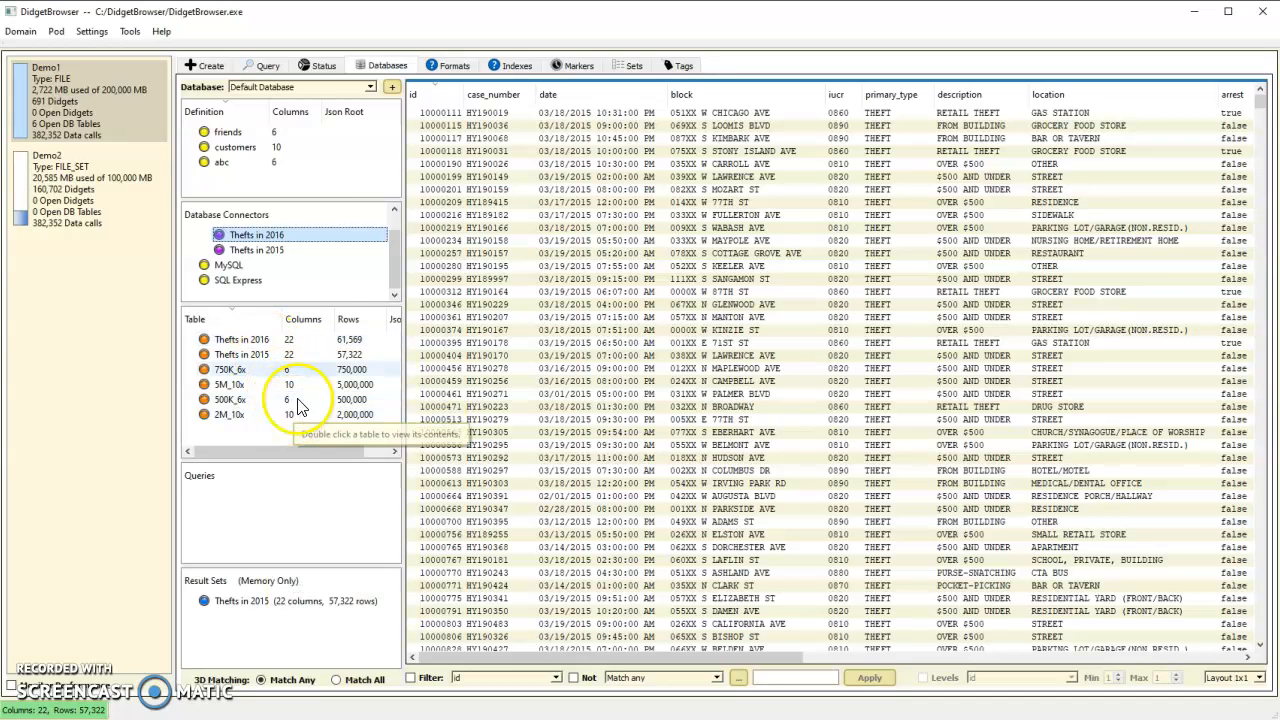
pyautogui.moveTo(228, 135)
pyautogui.click(229, 135)
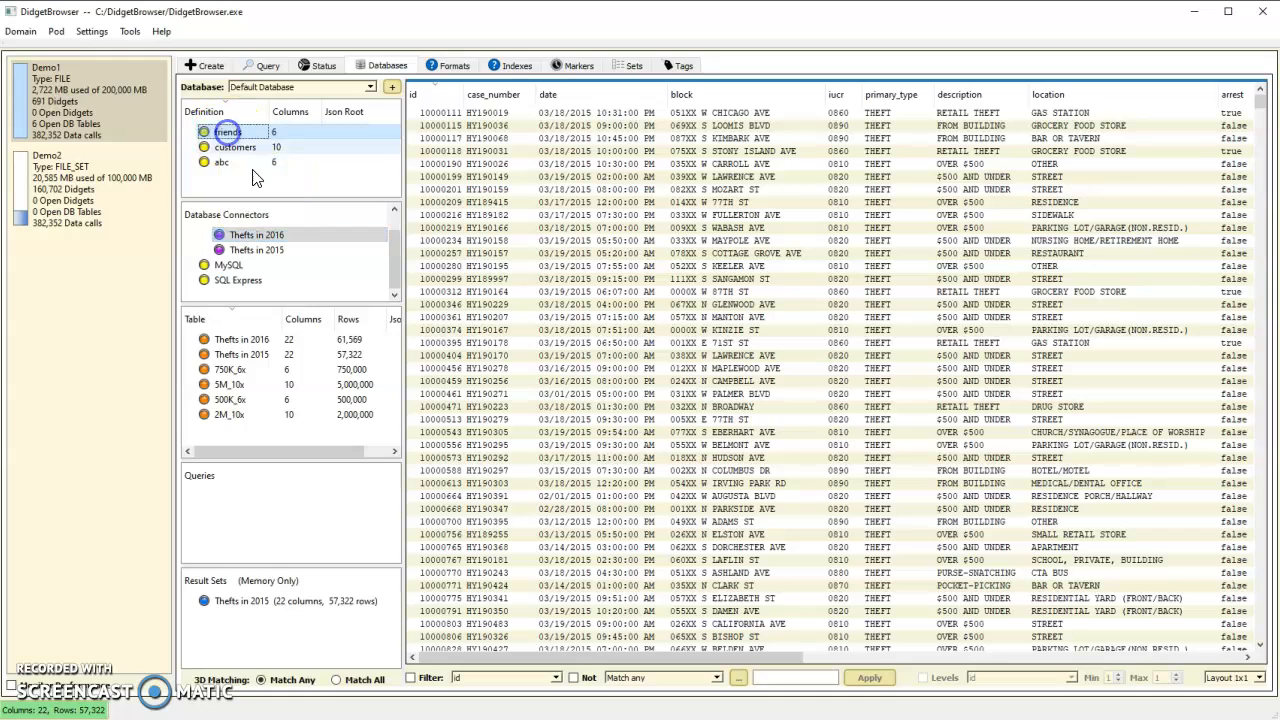
pyautogui.keyDown('shift'); pyautogui.click(230, 165); pyautogui.keyUp('shift')
pyautogui.rightClick(231, 166)
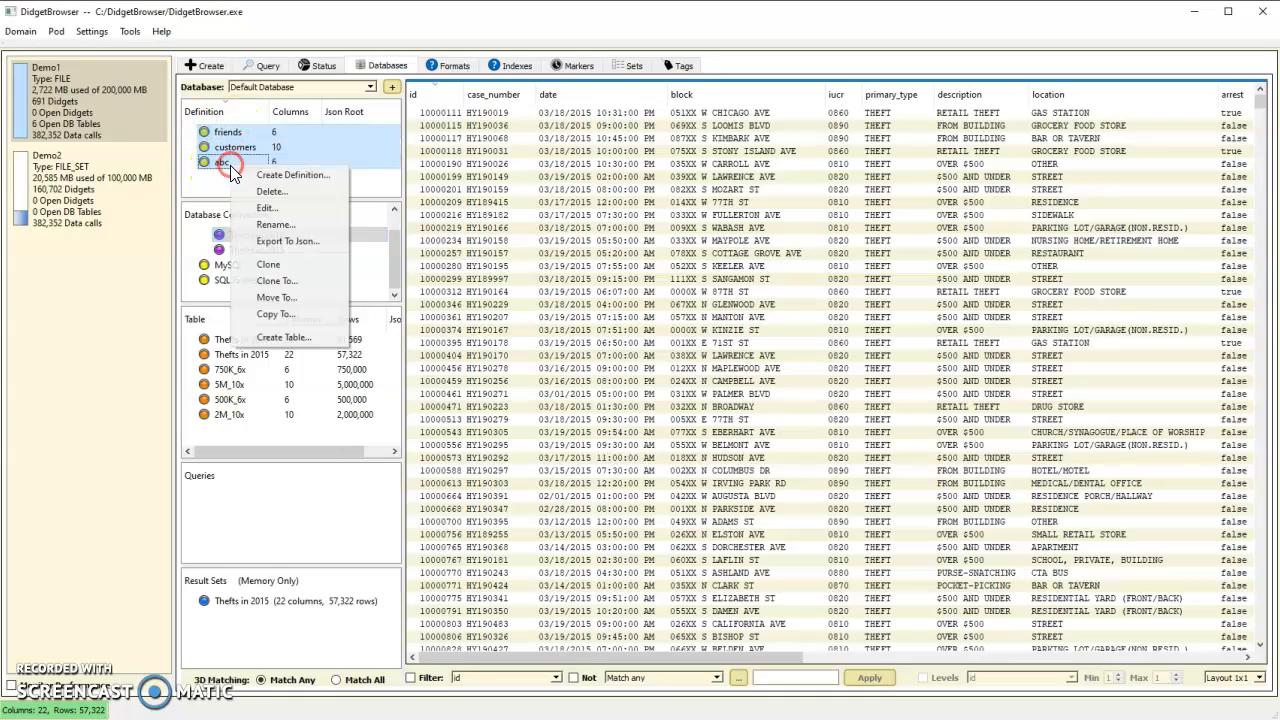
pyautogui.click(288, 241)
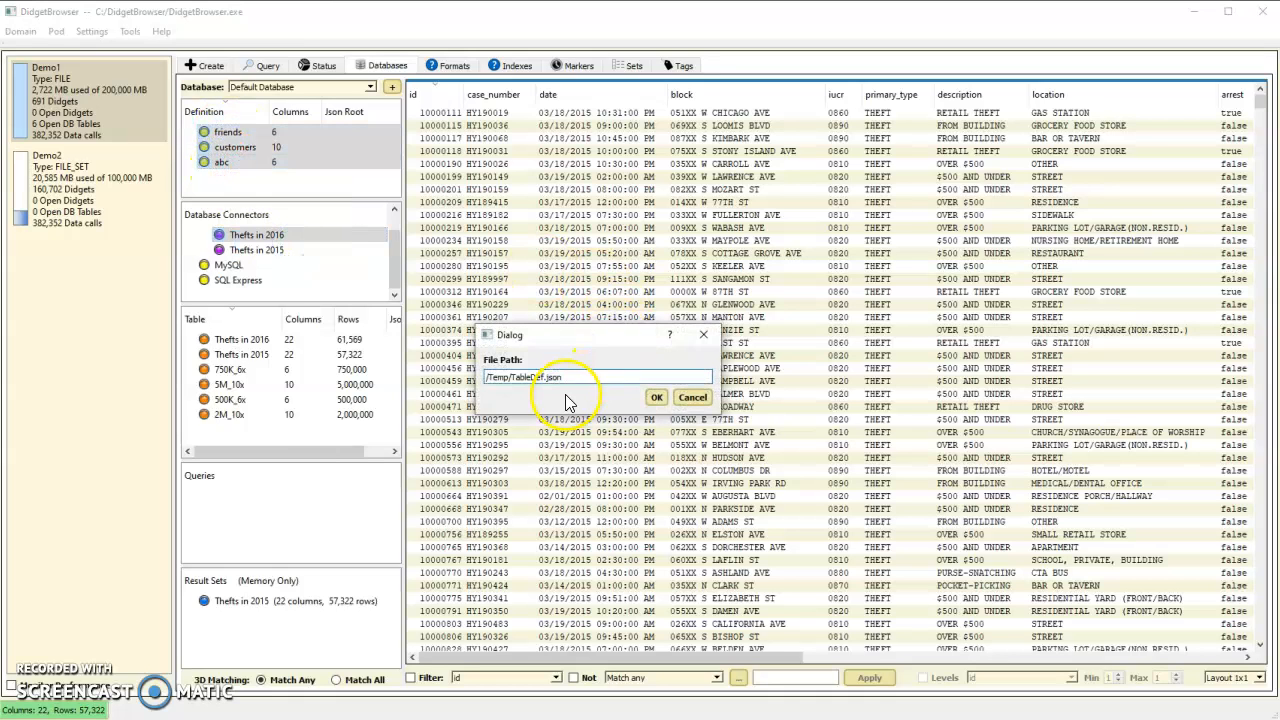
pyautogui.click(656, 398)
pyautogui.click(697, 389)
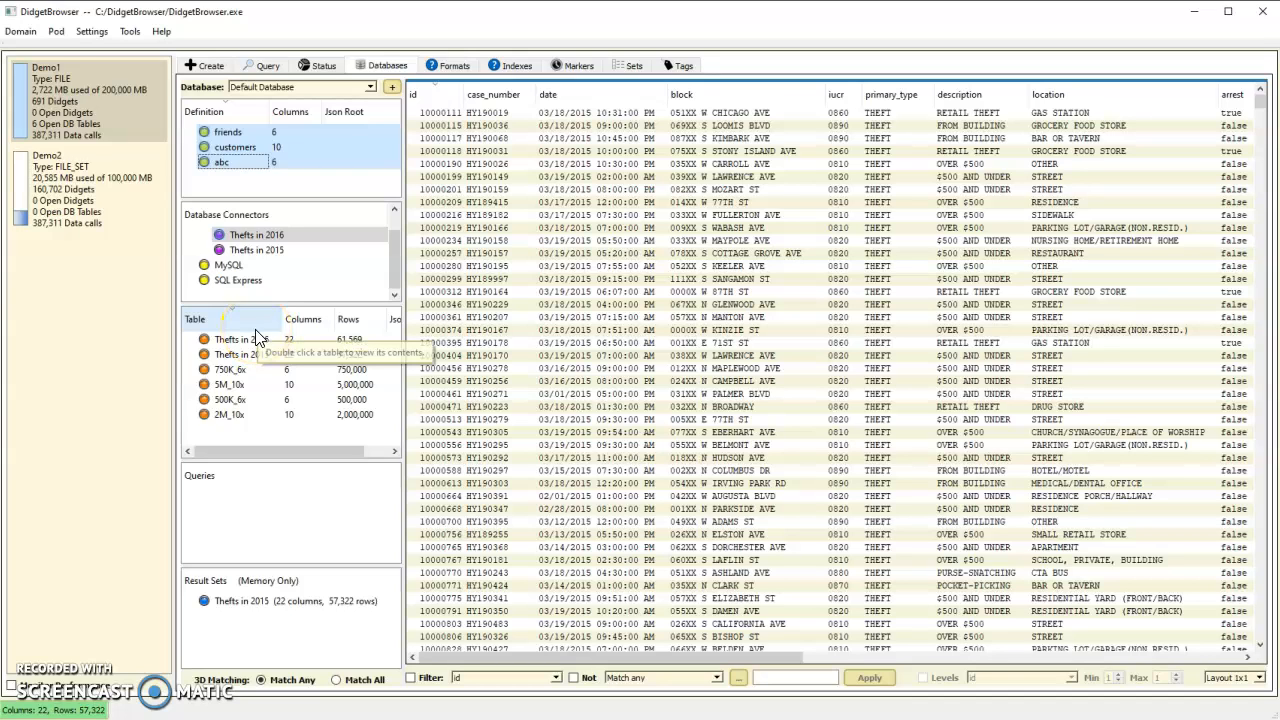
# Review the SQL of the Thefts in 2016 view and the column types of the Thefts in 2016 table.
pyautogui.moveTo(245, 237)
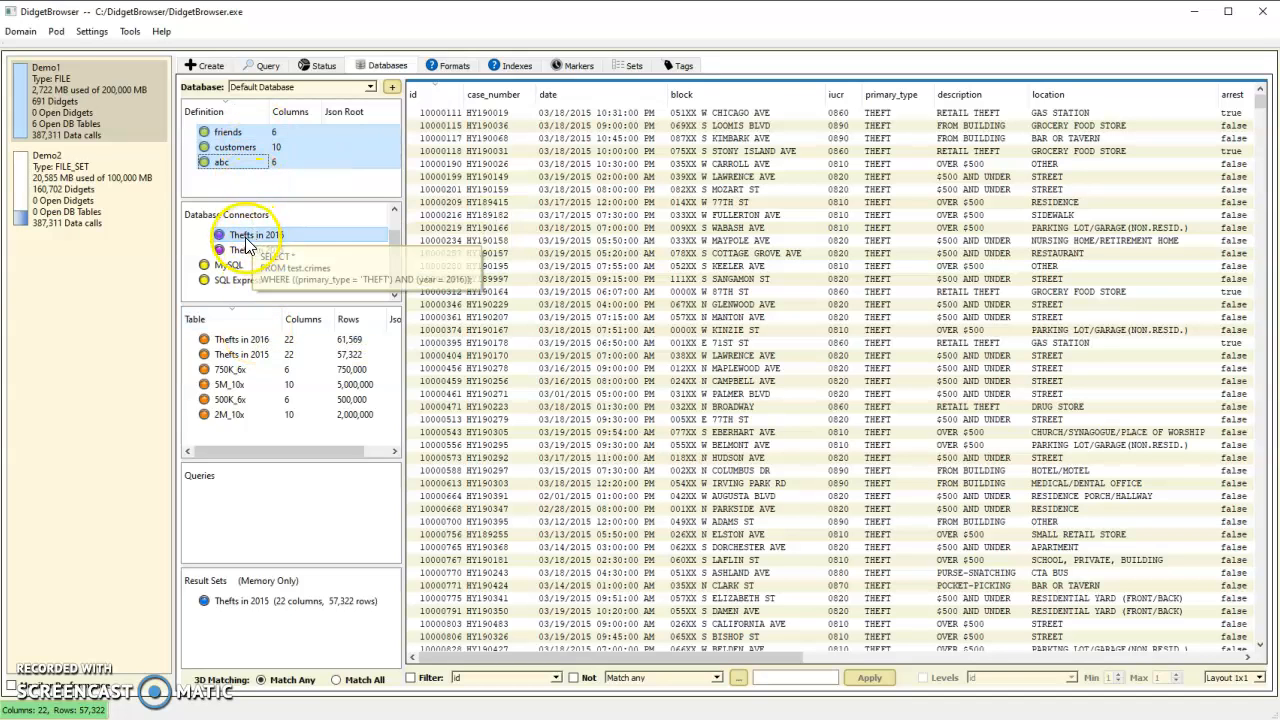
pyautogui.scroll(1, 265, 236)
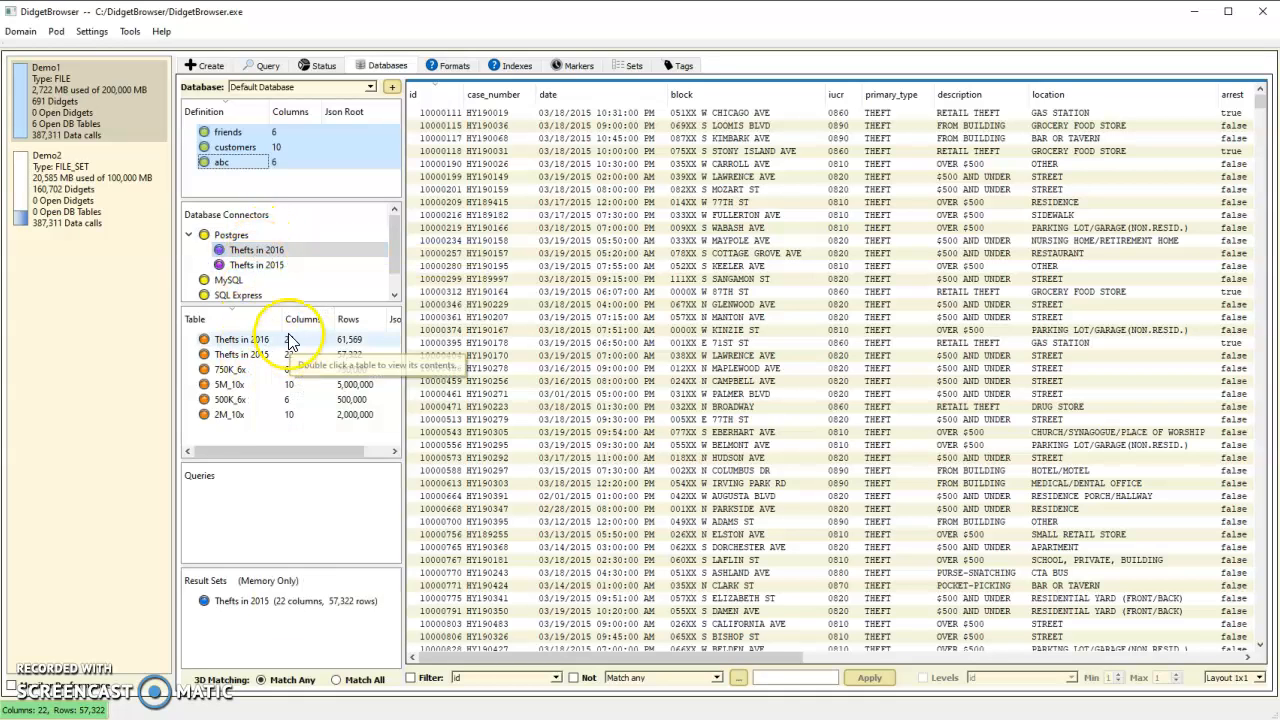
pyautogui.moveTo(245, 345)
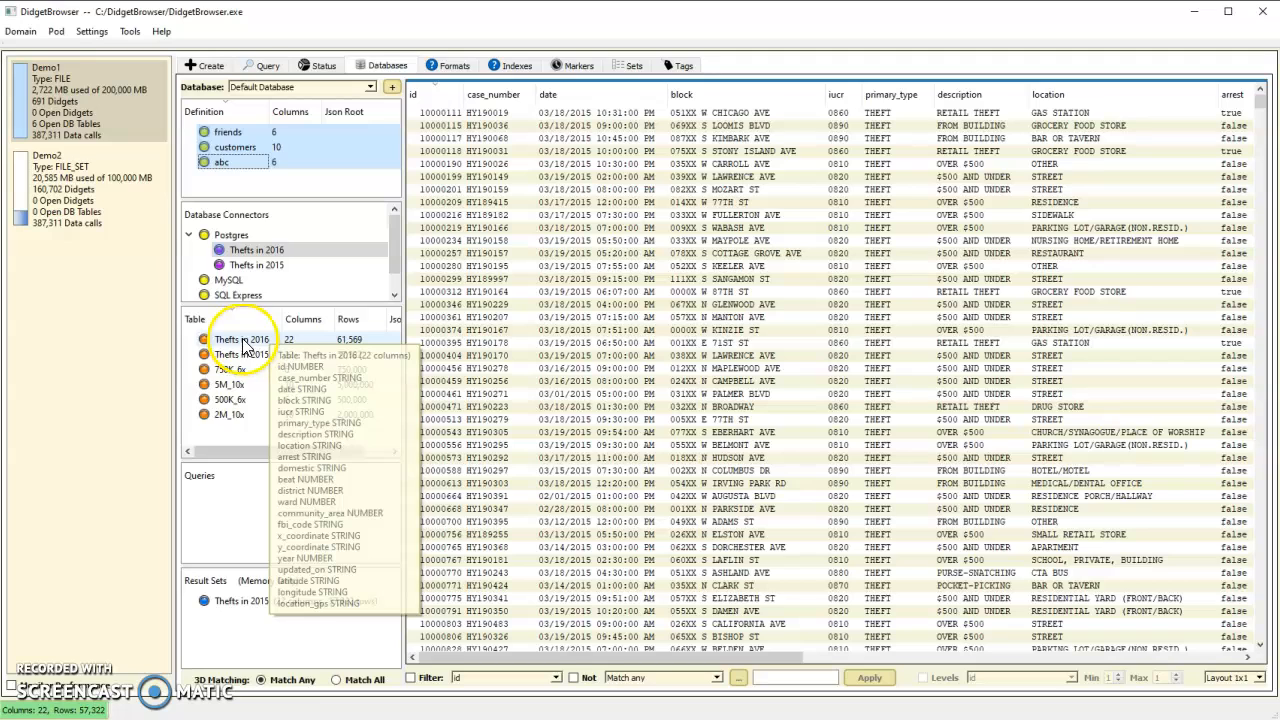